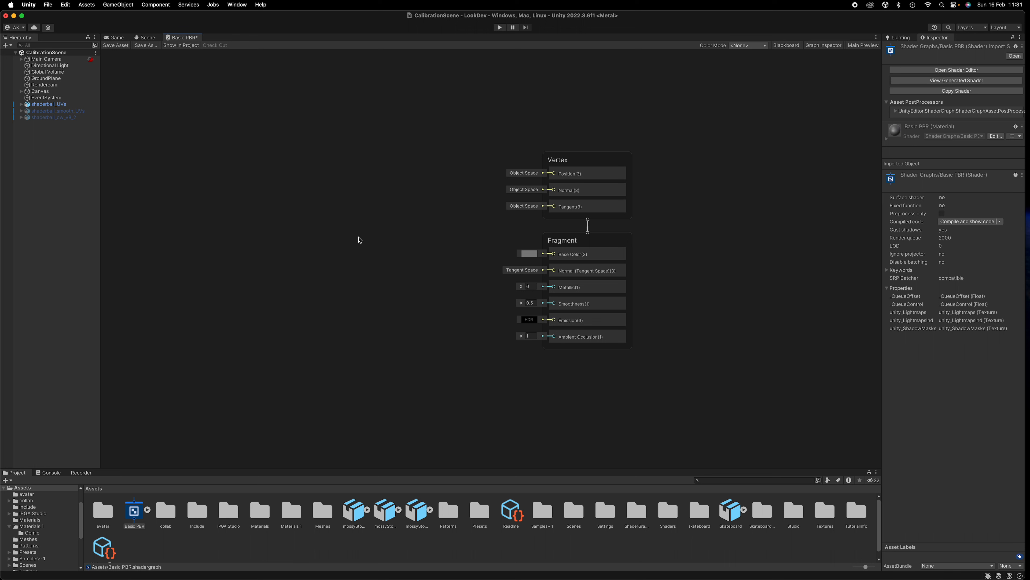
Save the Basic PBR shader graph and show the shader ball in the Scene view
{"action": "left_click", "coordinate": [115, 45]}
{"action": "left_click_drag", "start_coordinate": [401, 91], "coordinate": [736, 382]}
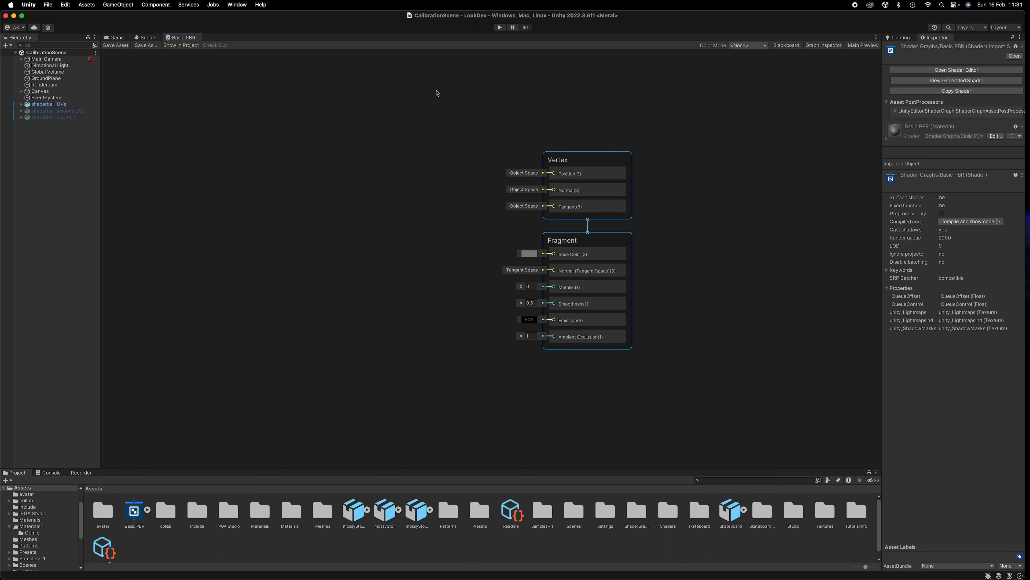
{"action": "left_click", "coordinate": [142, 39]}
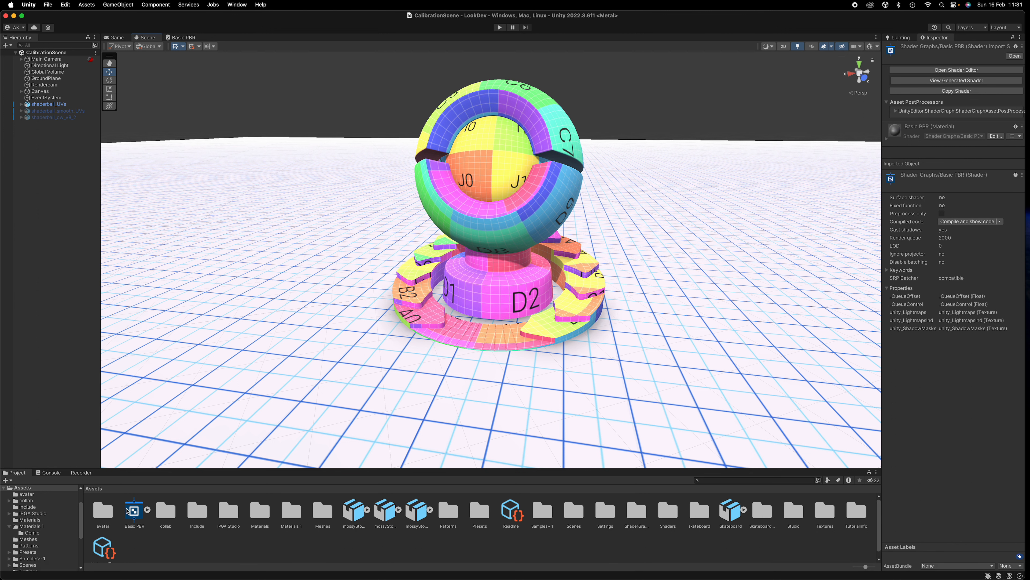
Create a new material in the Assets folder and name it Test PBR
{"action": "right_click", "coordinate": [314, 546]}
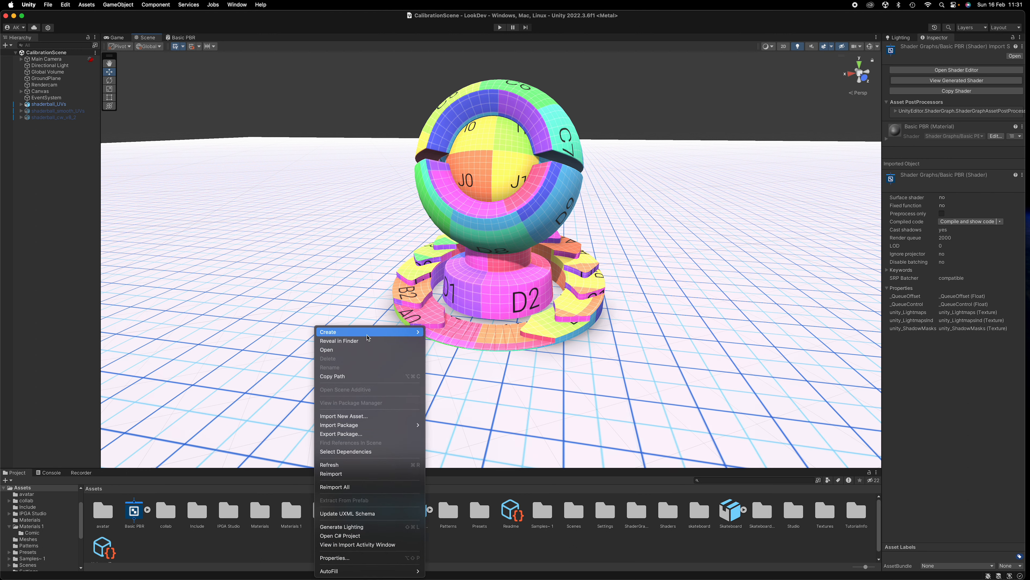
{"action": "left_click", "coordinate": [274, 545]}
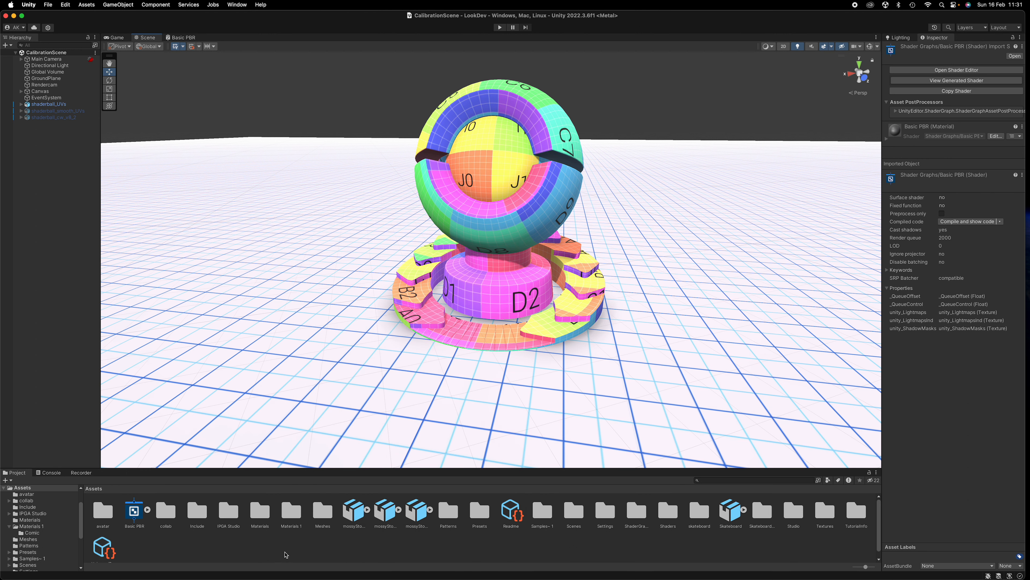
{"action": "left_click", "coordinate": [287, 543]}
{"action": "right_click", "coordinate": [287, 543]}
{"action": "left_click", "coordinate": [250, 545]}
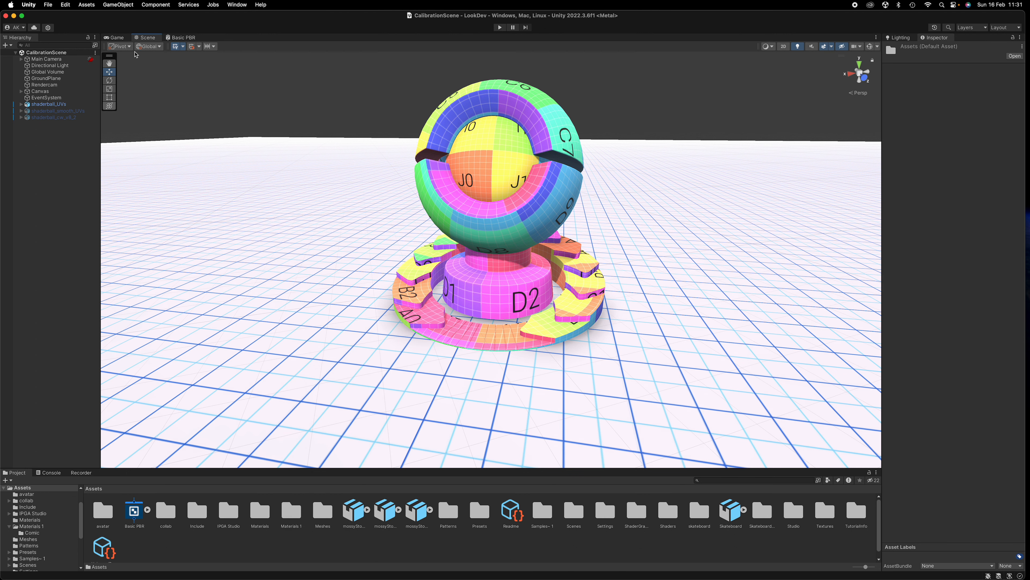
{"action": "right_click", "coordinate": [337, 553]}
{"action": "mouse_move", "coordinate": [416, 331]}
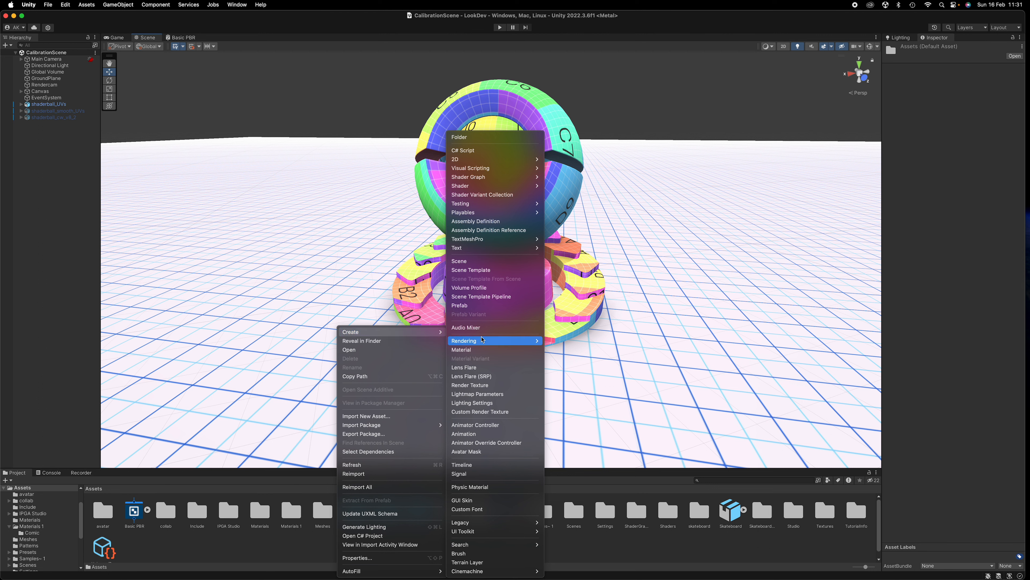
{"action": "left_click", "coordinate": [482, 349]}
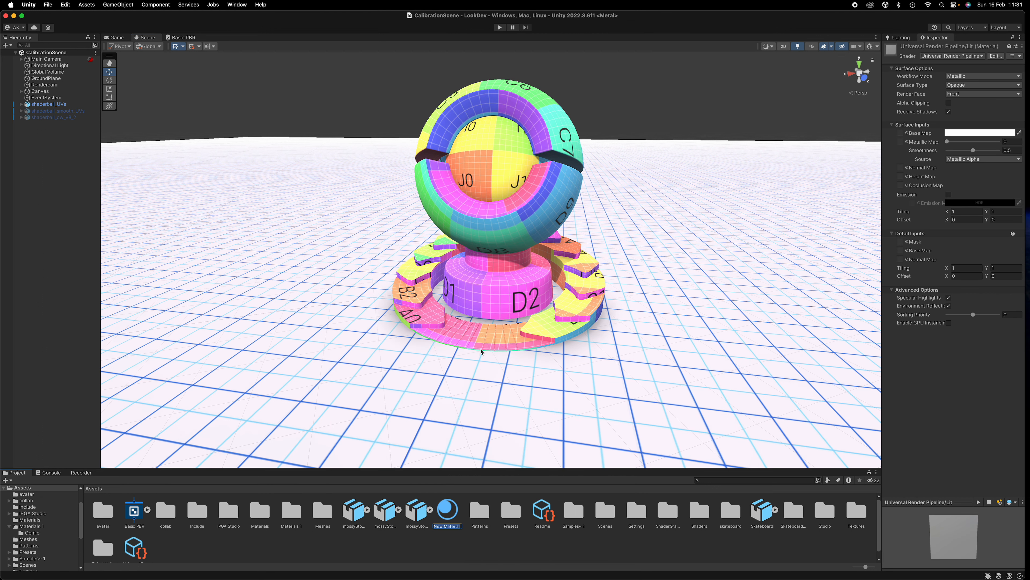
{"action": "key", "text": "BackSpace"}
{"action": "key", "text": "Return"}
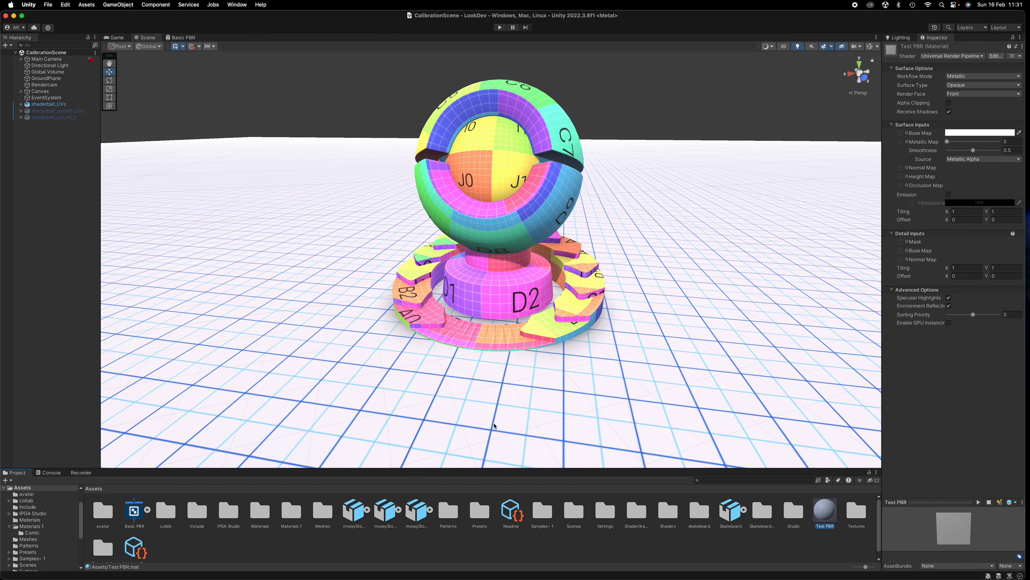
Apply the Test PBR material to the shader ball's inner sphere and outer body, and show the result in the Game view
{"action": "left_click_drag", "start_coordinate": [826, 522], "coordinate": [508, 163]}
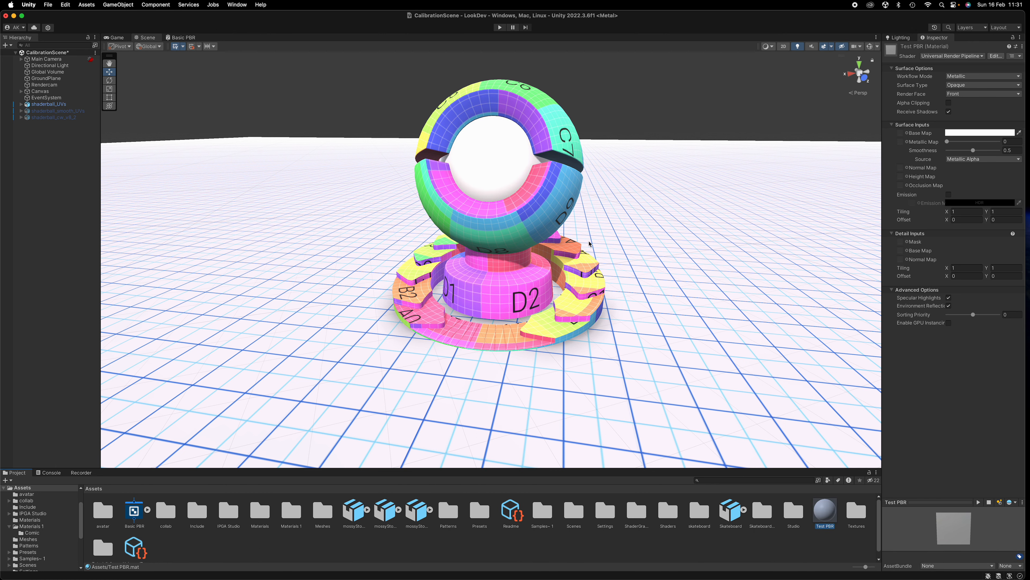
{"action": "left_click_drag", "start_coordinate": [827, 518], "coordinate": [543, 223]}
{"action": "left_click_drag", "start_coordinate": [696, 217], "coordinate": [662, 213], "text": "alt"}
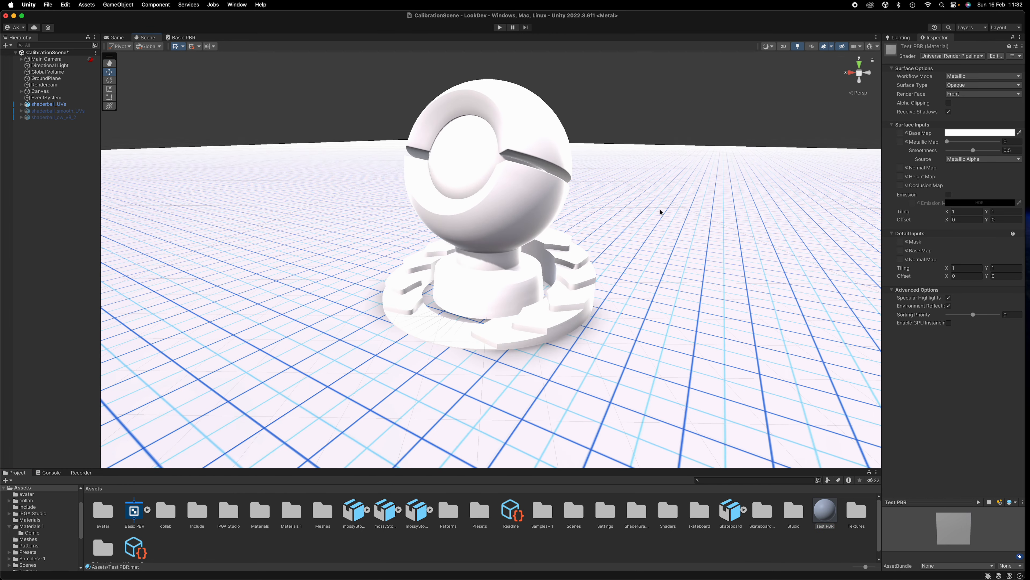
{"action": "left_click", "coordinate": [119, 38]}
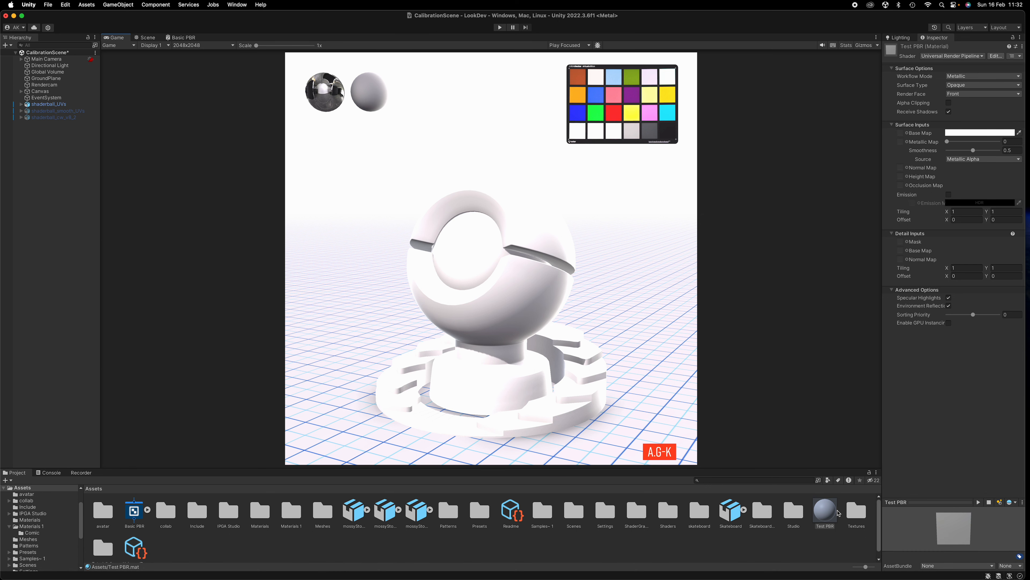
Assign the Shader Graphs/Basic PBR shader to the Test PBR material
{"action": "left_click", "coordinate": [829, 516]}
{"action": "left_click", "coordinate": [982, 56]}
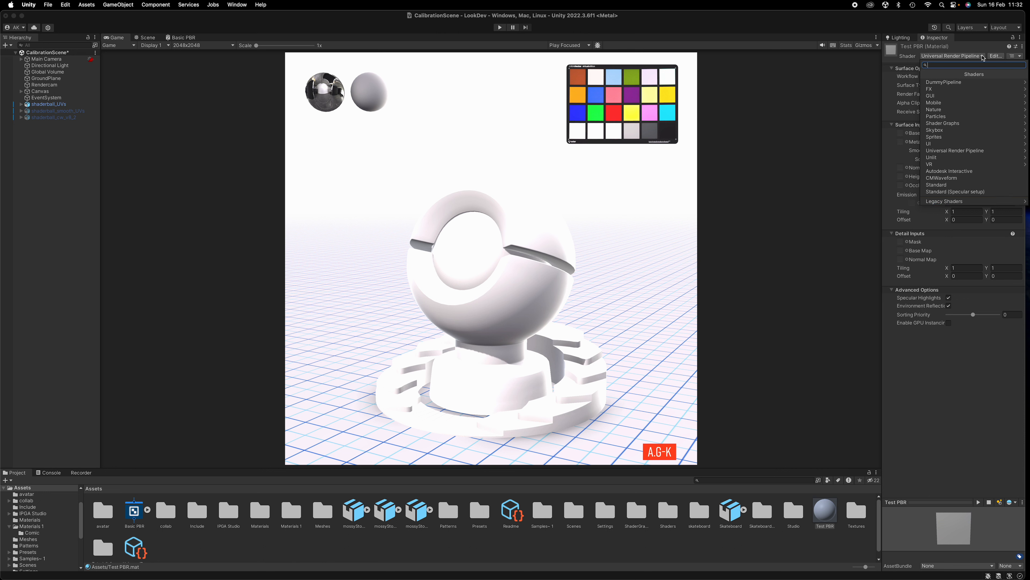
{"action": "left_click", "coordinate": [941, 124]}
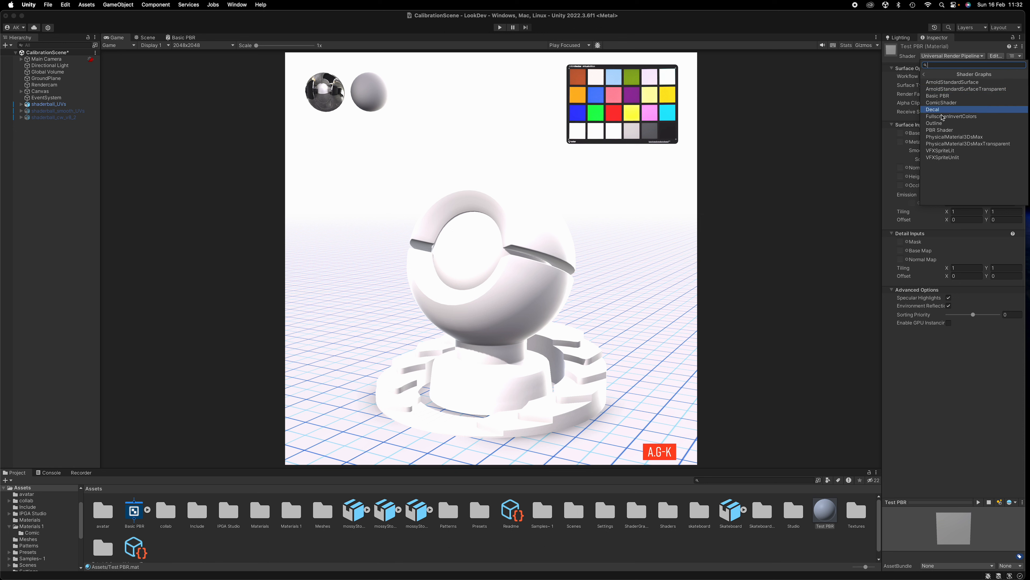
{"action": "left_click", "coordinate": [942, 96]}
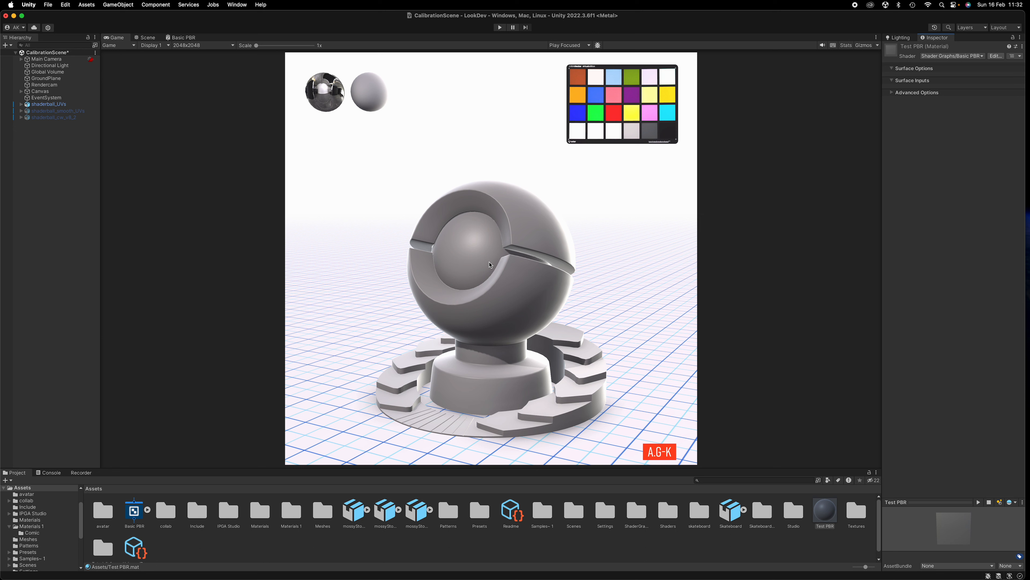
Set the Fragment Base Color in the Basic PBR graph to pure red (FF0000) and save the graph
{"action": "left_click", "coordinate": [181, 39]}
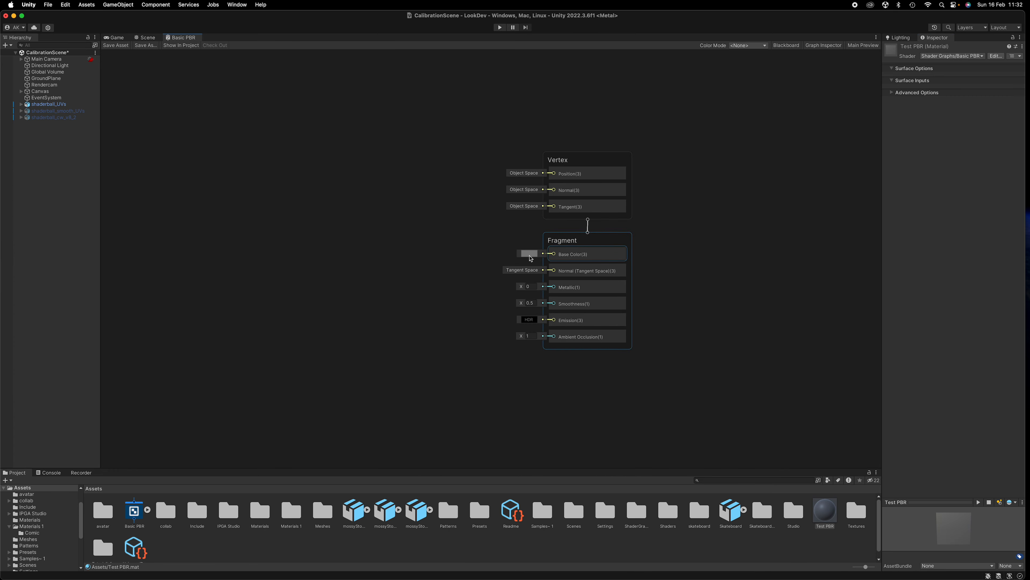
{"action": "left_click", "coordinate": [529, 254]}
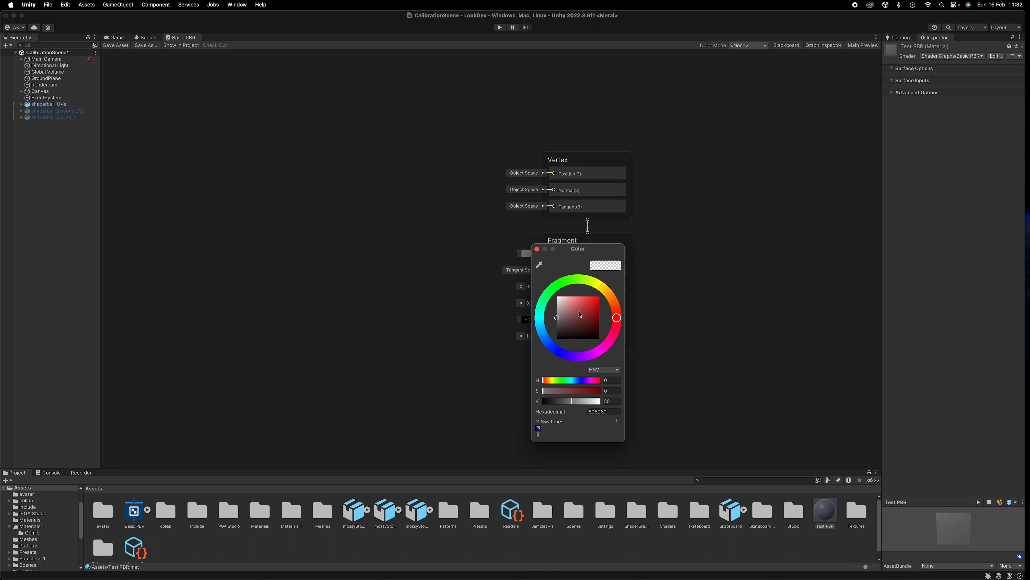
{"action": "left_click_drag", "start_coordinate": [583, 318], "coordinate": [600, 296]}
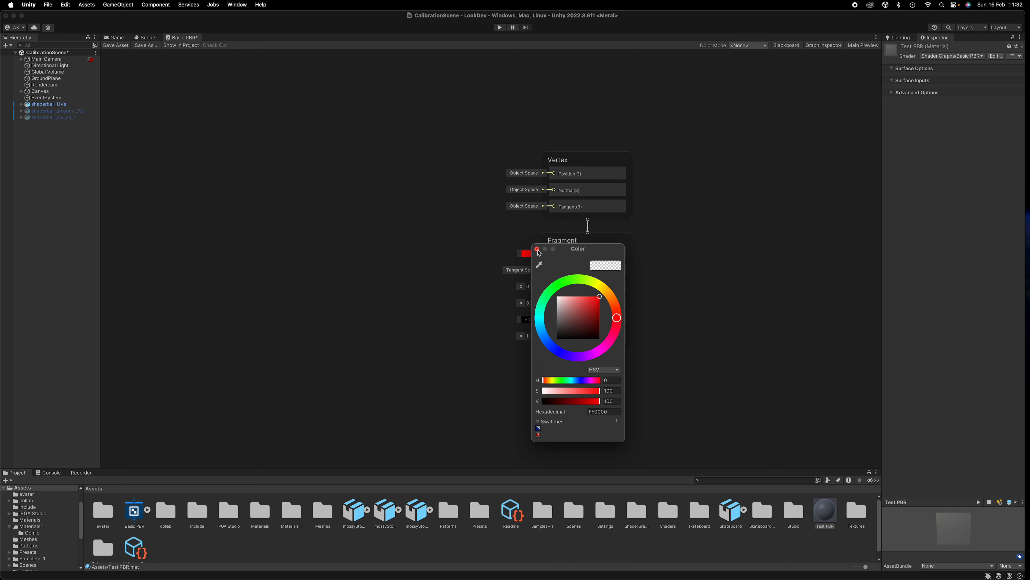
{"action": "left_click", "coordinate": [537, 250]}
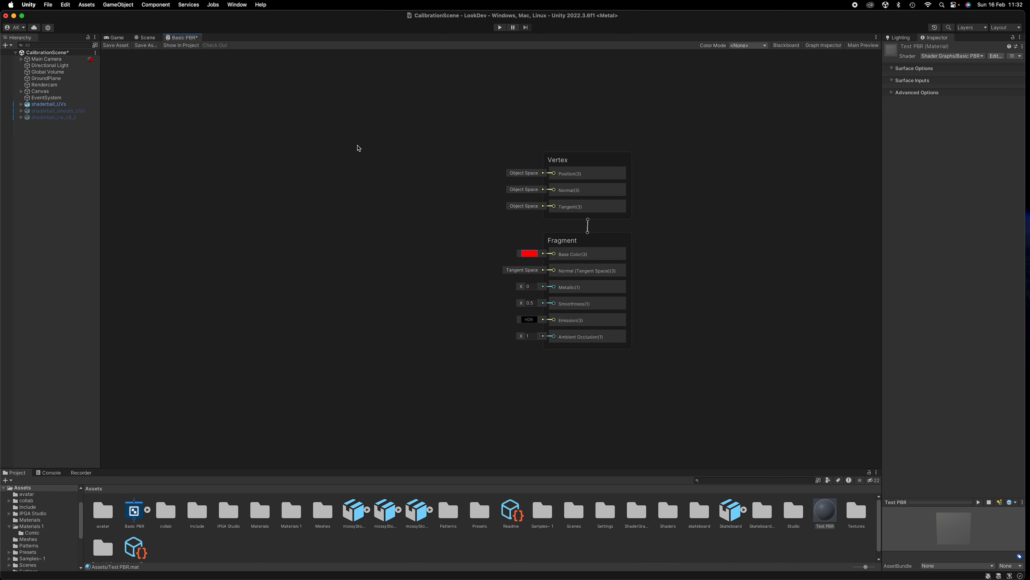
{"action": "left_click", "coordinate": [116, 45]}
Examine the shader ball in the Scene view from several angles to check its base color and shading
{"action": "left_click", "coordinate": [145, 38]}
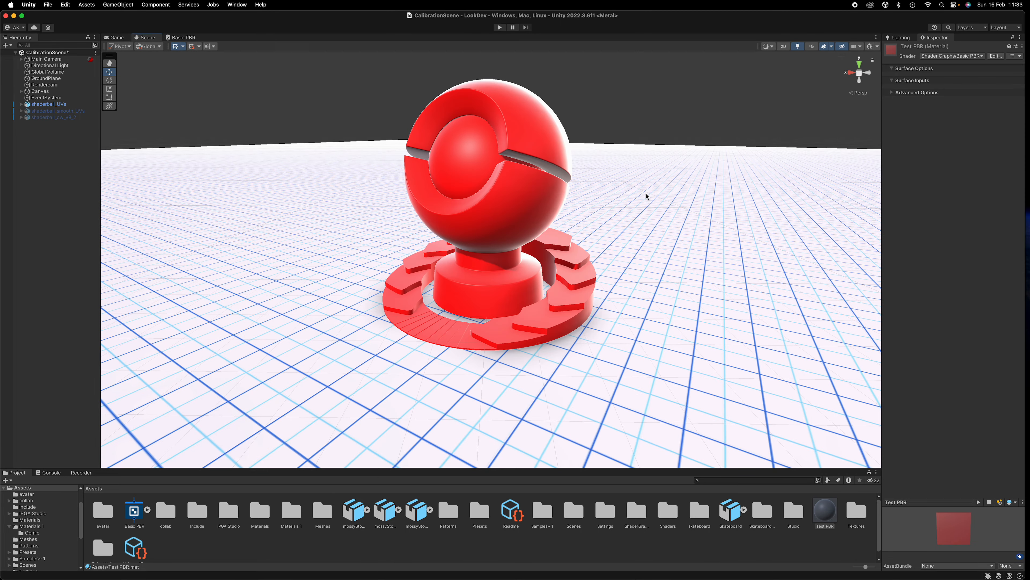
{"action": "mouse_move", "coordinate": [598, 171]}
{"action": "middle_mouse_down"}
{"action": "mouse_move", "coordinate": [623, 244]}
{"action": "mouse_move", "coordinate": [596, 190]}
{"action": "middle_mouse_up"}
{"action": "left_click_drag", "start_coordinate": [597, 190], "coordinate": [638, 225], "text": "alt"}
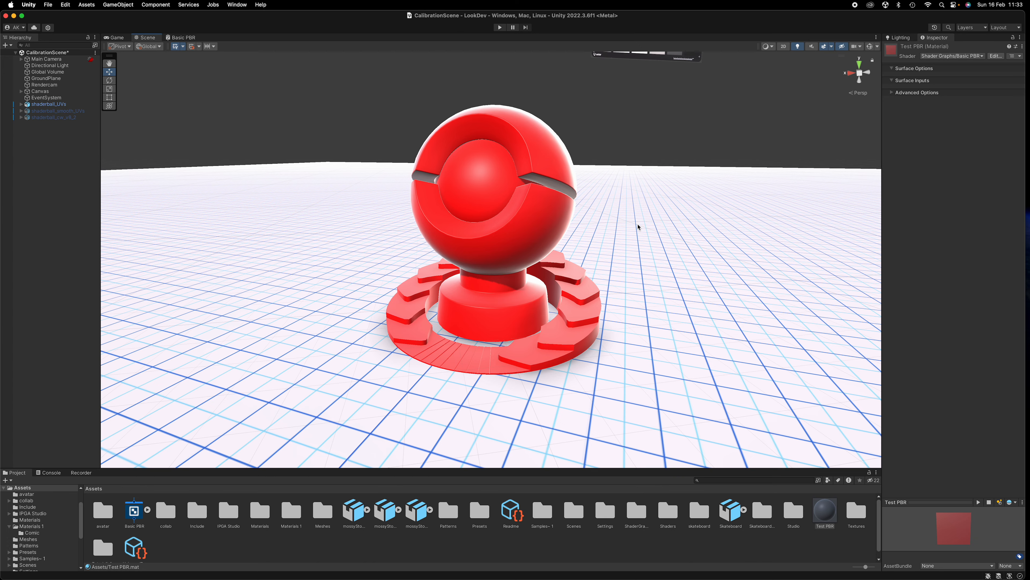
{"action": "left_click_drag", "start_coordinate": [638, 227], "coordinate": [702, 212], "text": "alt"}
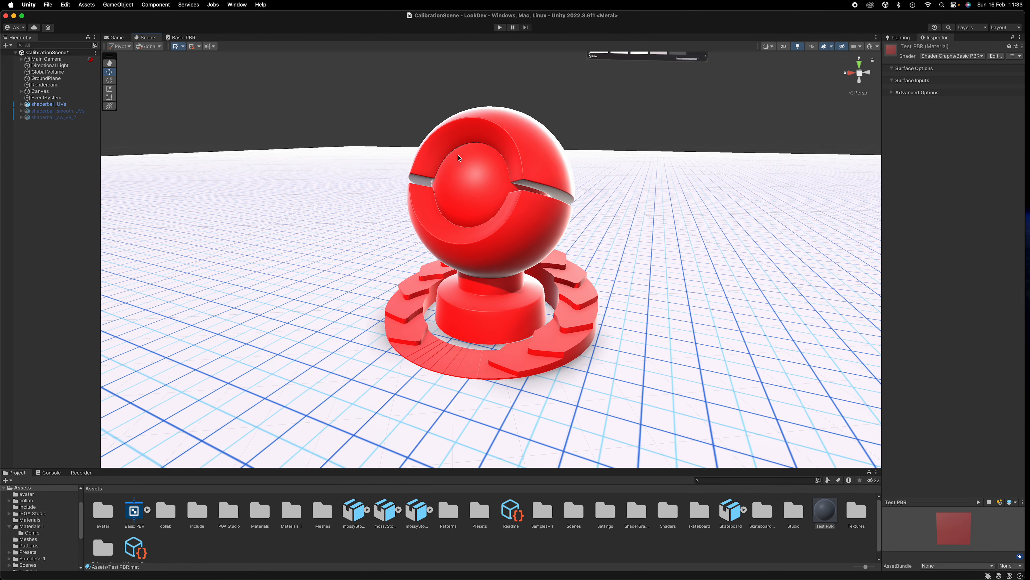
{"action": "left_click_drag", "start_coordinate": [516, 187], "coordinate": [626, 187], "text": "alt"}
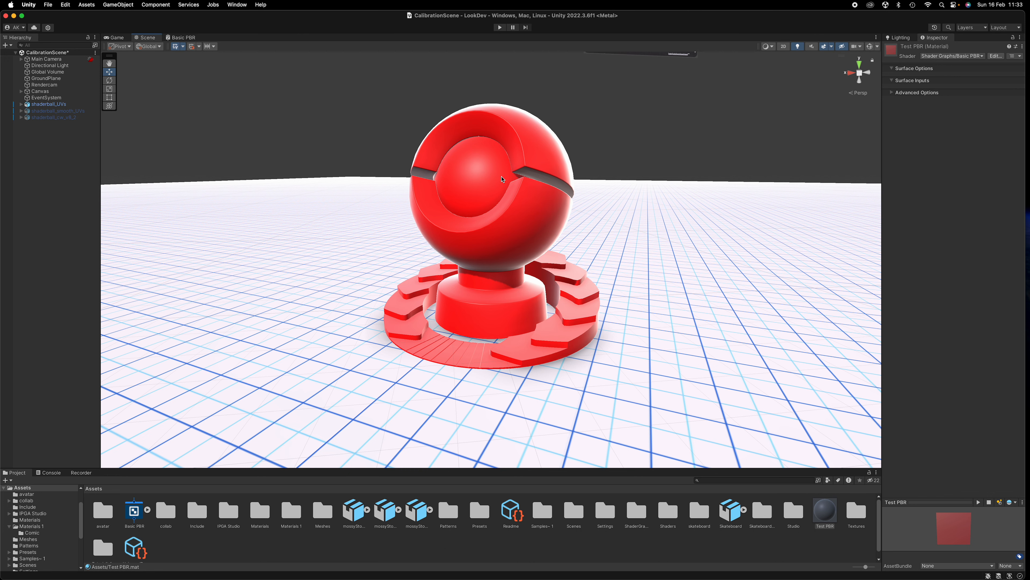
{"action": "left_click_drag", "start_coordinate": [502, 178], "coordinate": [463, 180], "text": "alt"}
{"action": "left_click", "coordinate": [185, 40]}
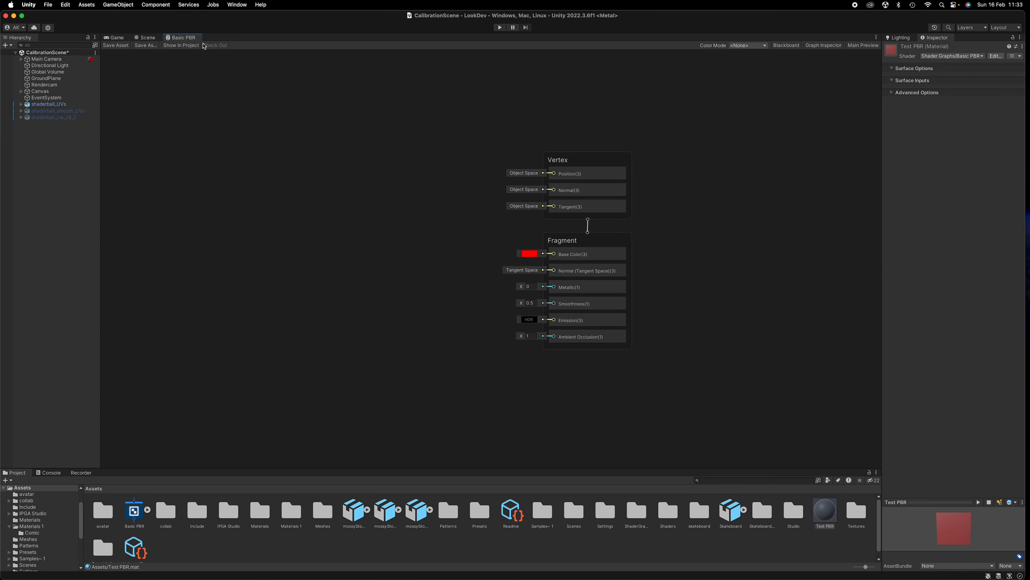
{"action": "left_click", "coordinate": [151, 37]}
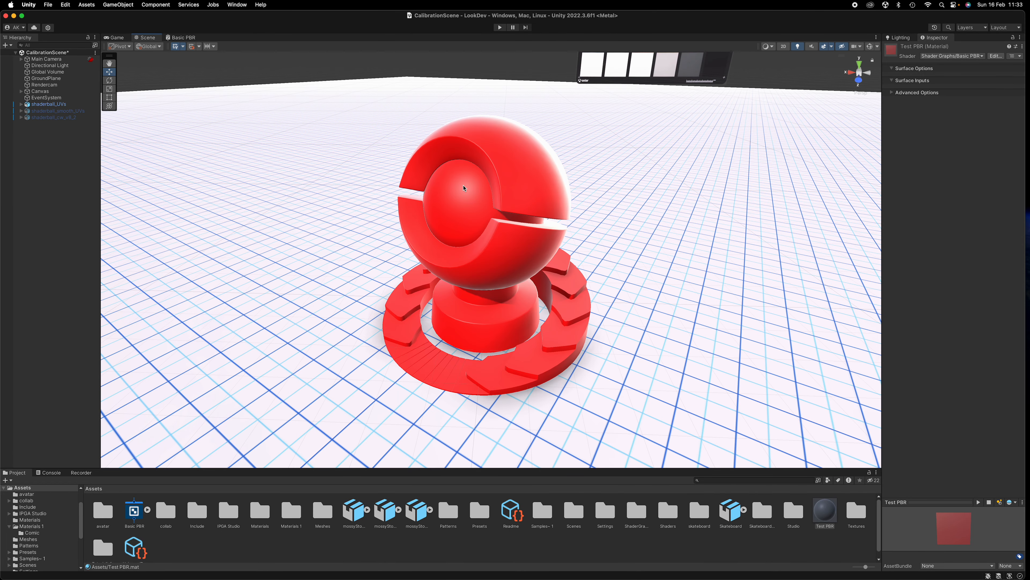
Show the Blackboard in the Basic PBR graph and open its list of property types to add
{"action": "left_click", "coordinate": [186, 39]}
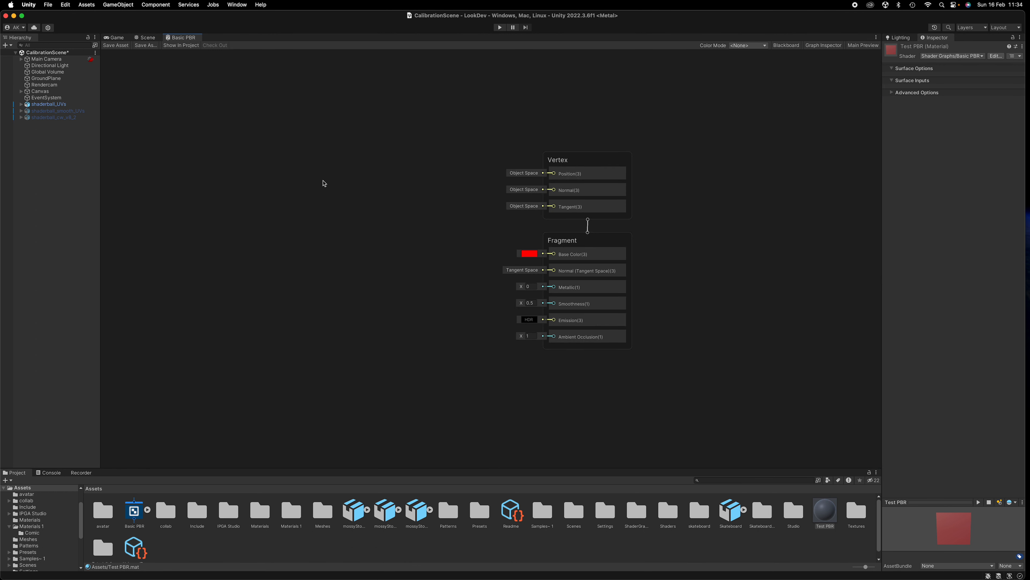
{"action": "middle_click_drag", "start_coordinate": [353, 185], "coordinate": [479, 195]}
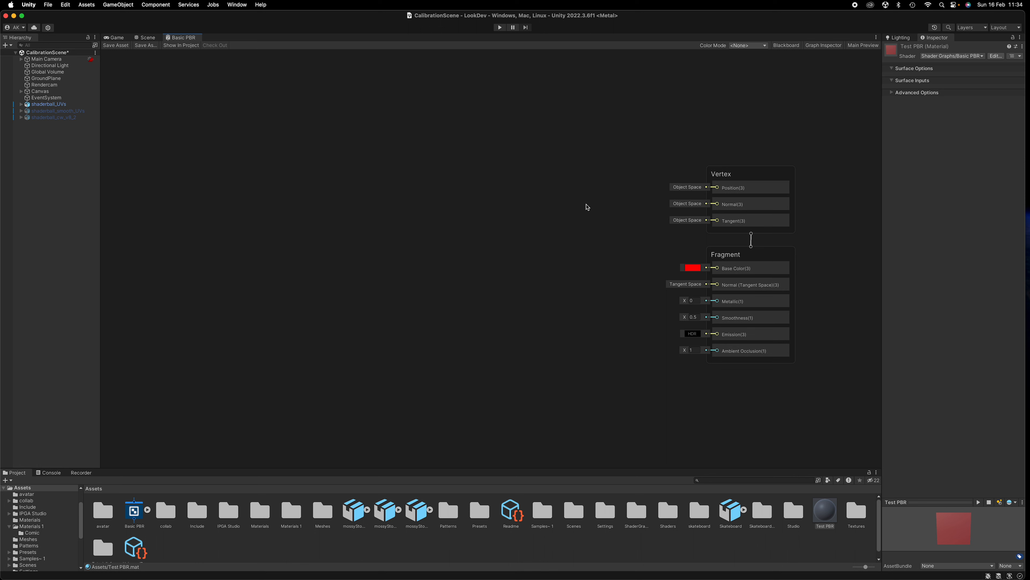
{"action": "left_click", "coordinate": [788, 46]}
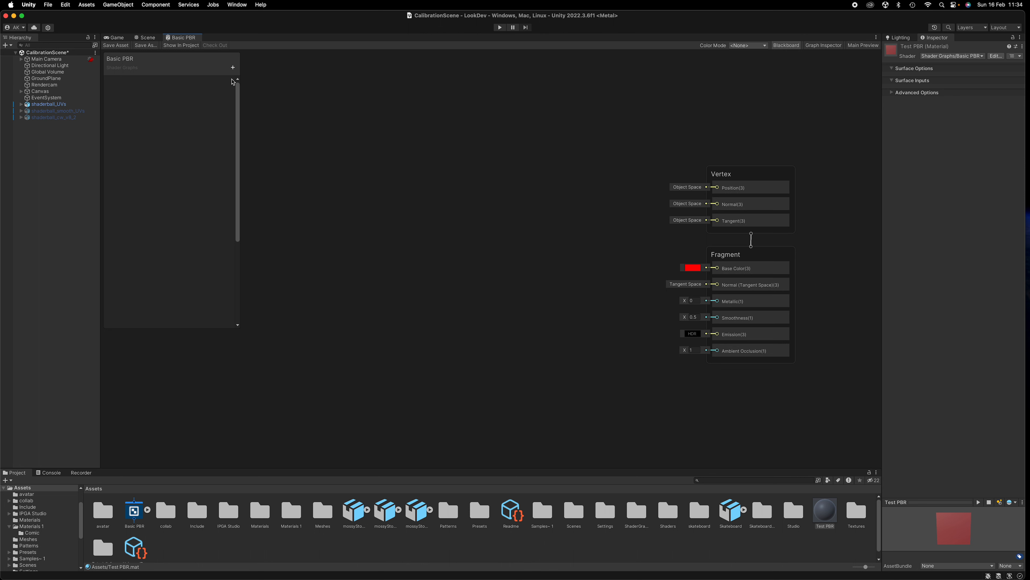
{"action": "left_click", "coordinate": [233, 68]}
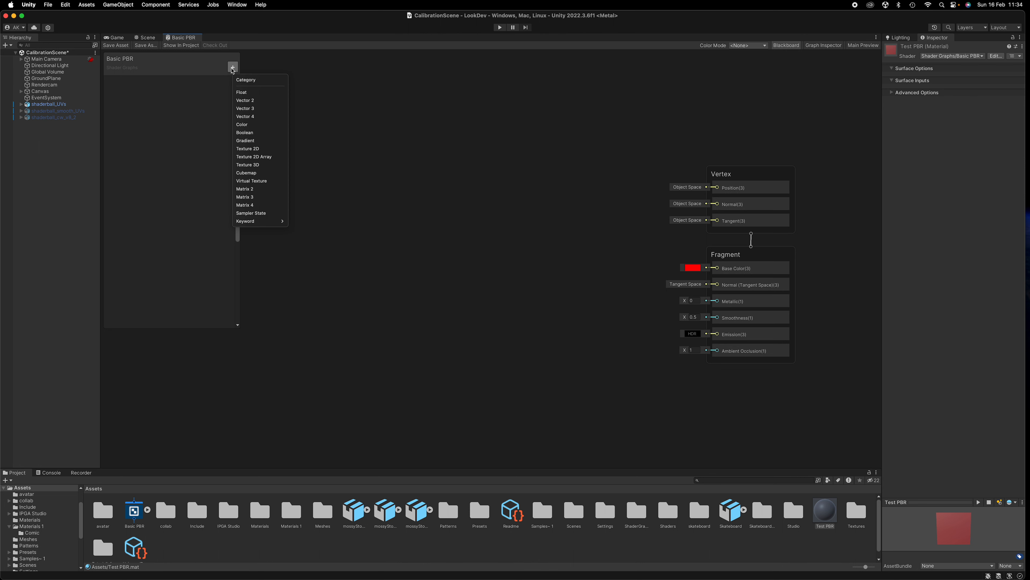
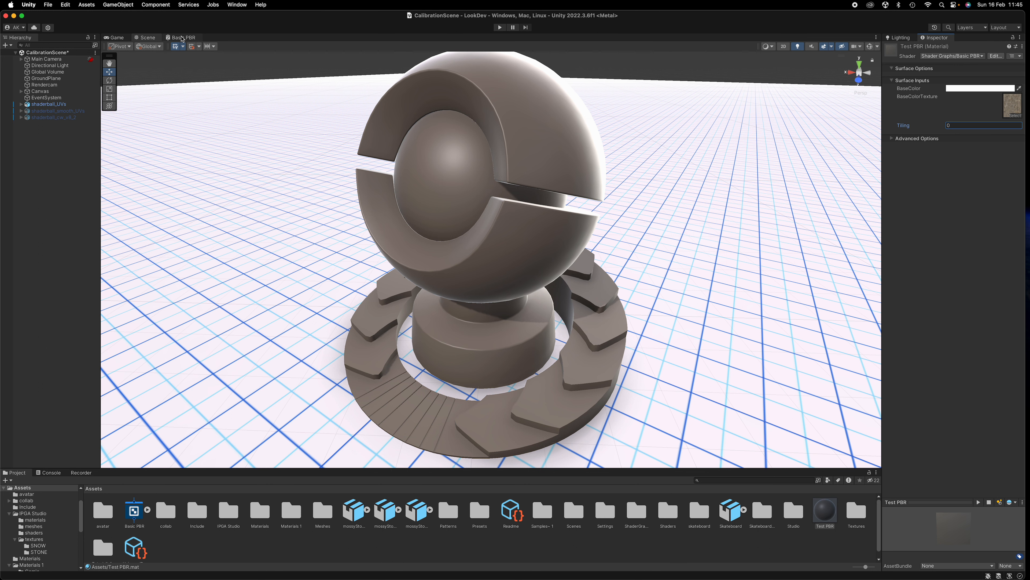
Move the Tiling property node farther from the Tiling And Offset node and show its settings in the Graph Inspector
{"action": "left_click", "coordinate": [182, 38]}
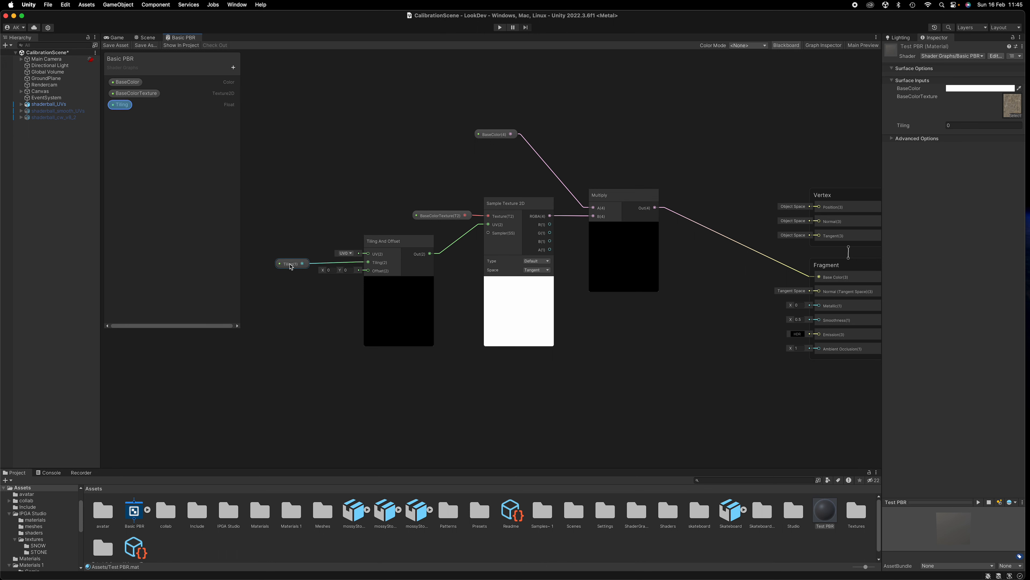
{"action": "left_click_drag", "start_coordinate": [291, 264], "coordinate": [287, 266]}
{"action": "left_click", "coordinate": [821, 45]}
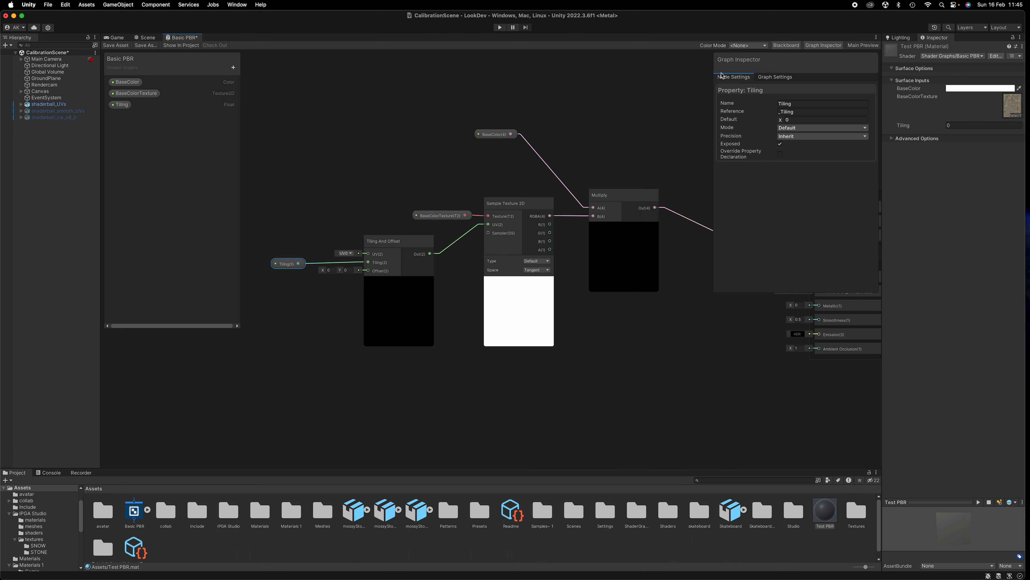
{"action": "left_click_drag", "start_coordinate": [291, 264], "coordinate": [283, 264]}
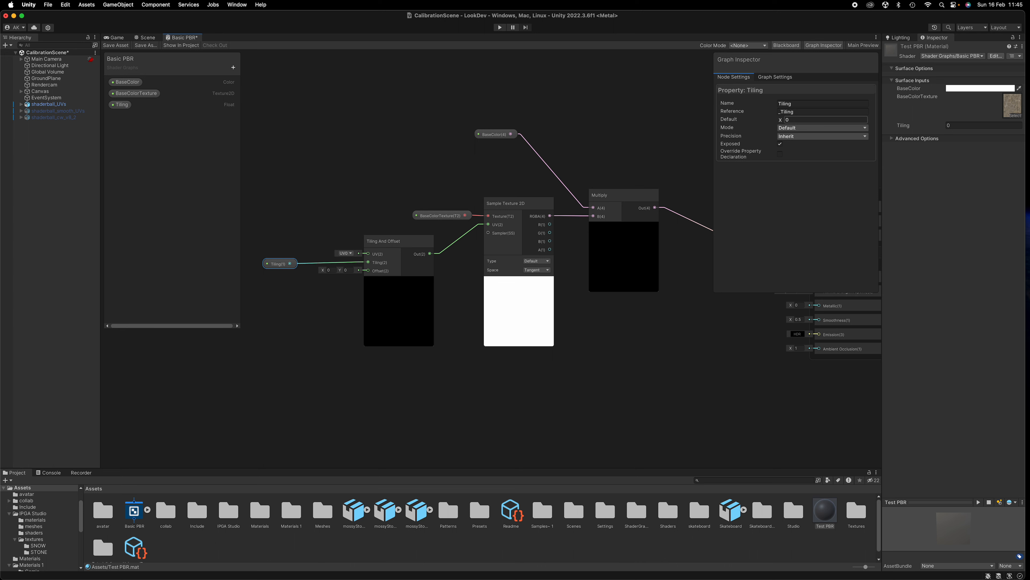
Set the Tiling property's default value to 1 and its mode to Slider
{"action": "left_click", "coordinate": [797, 121]}
{"action": "type", "text": "1"}
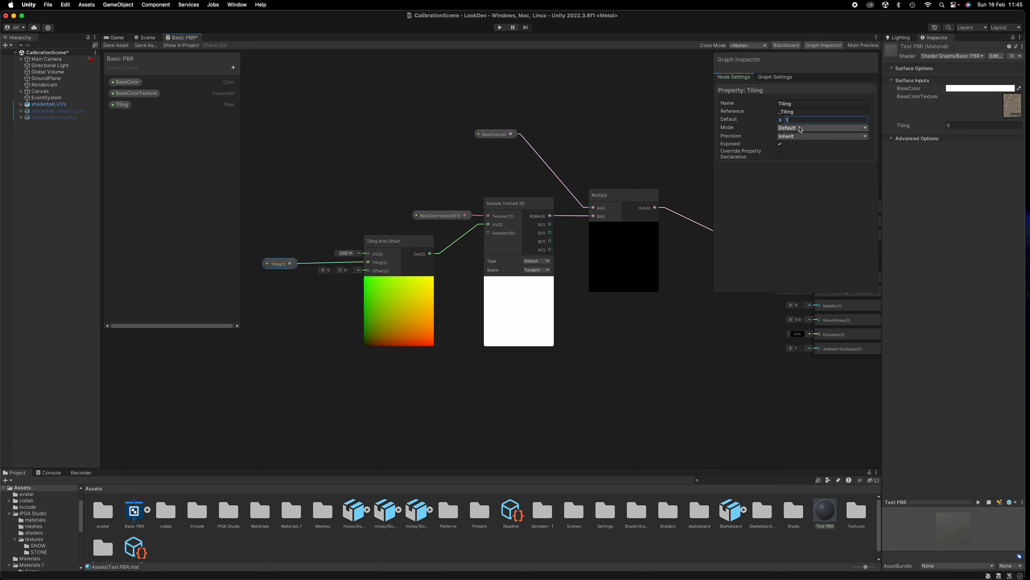
{"action": "left_click", "coordinate": [800, 128]}
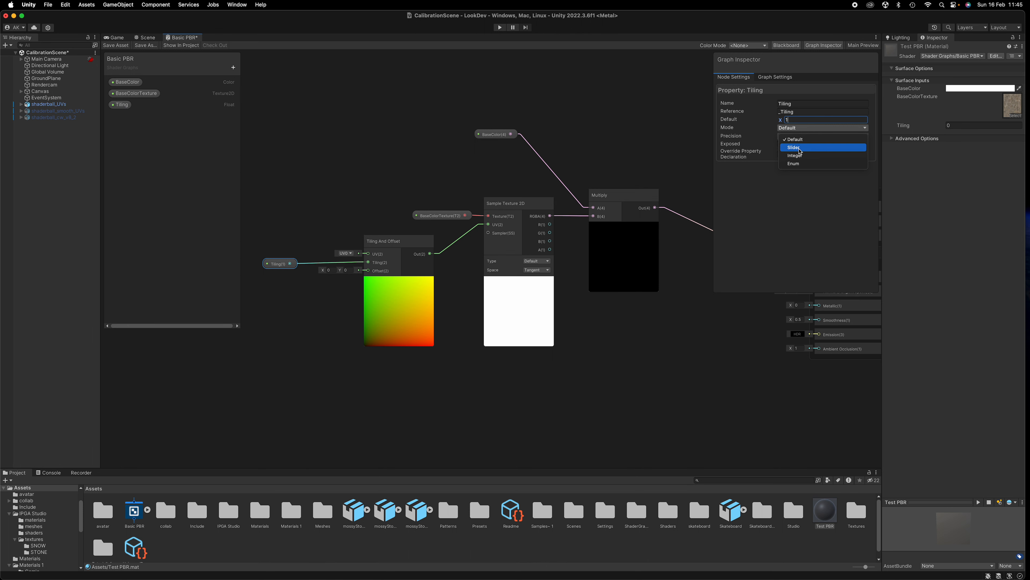
{"action": "left_click", "coordinate": [799, 148]}
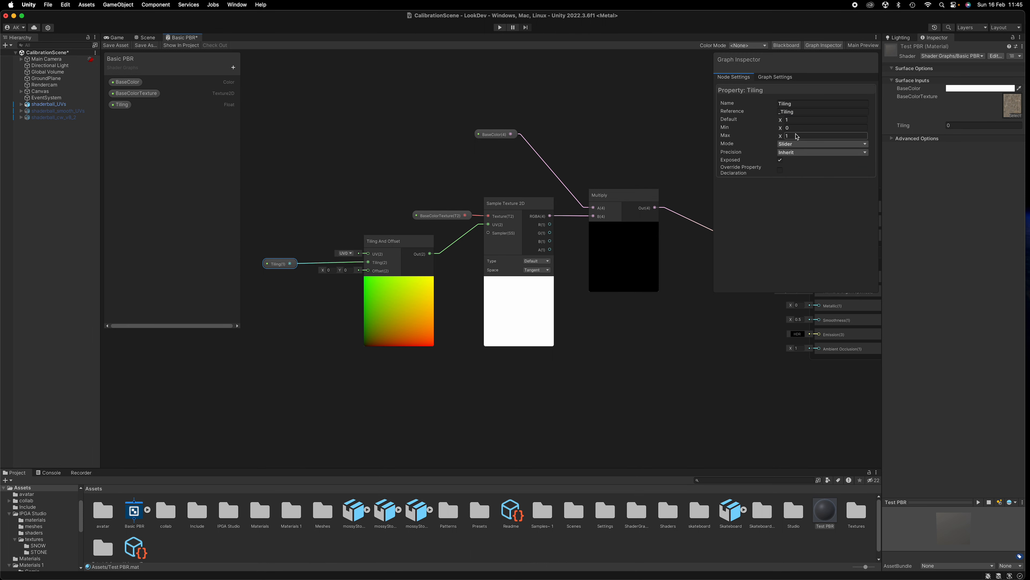
Set the Tiling property's slider maximum to 10 and save the Basic PBR graph
{"action": "left_click", "coordinate": [800, 128]}
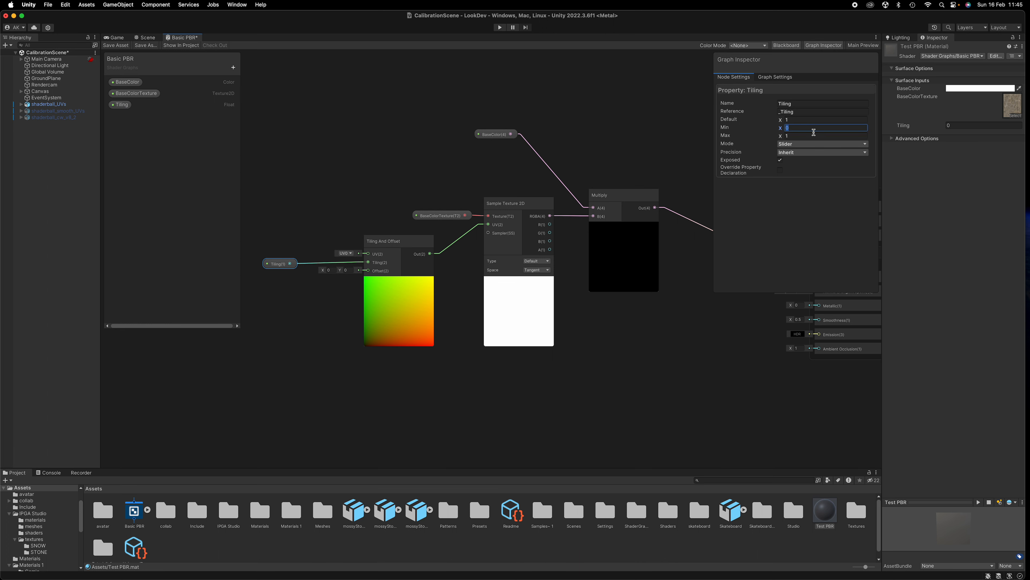
{"action": "left_click", "coordinate": [793, 137]}
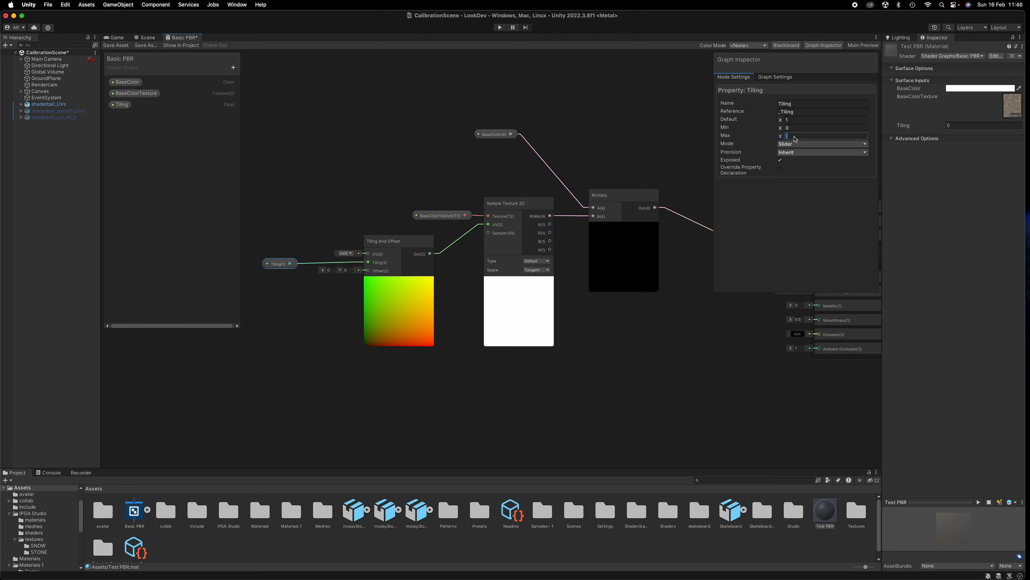
{"action": "type", "text": "10"}
{"action": "left_click", "coordinate": [808, 153]}
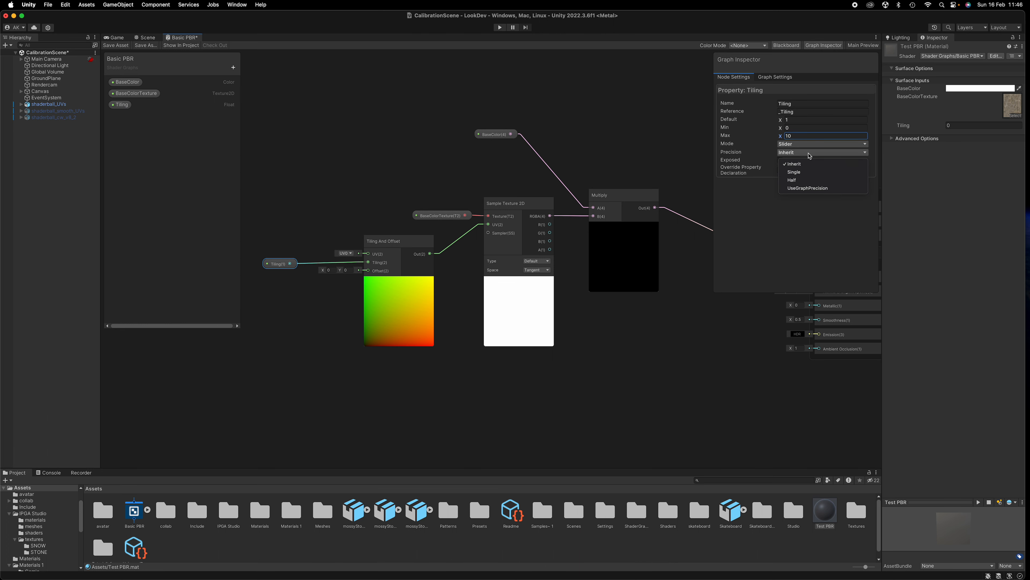
{"action": "left_click", "coordinate": [770, 231]}
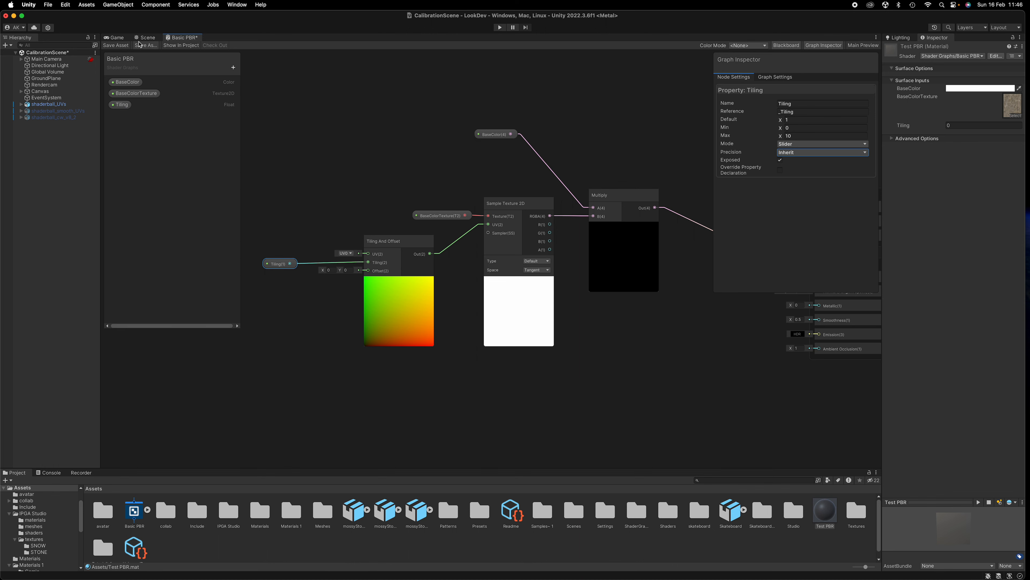
{"action": "left_click", "coordinate": [124, 46]}
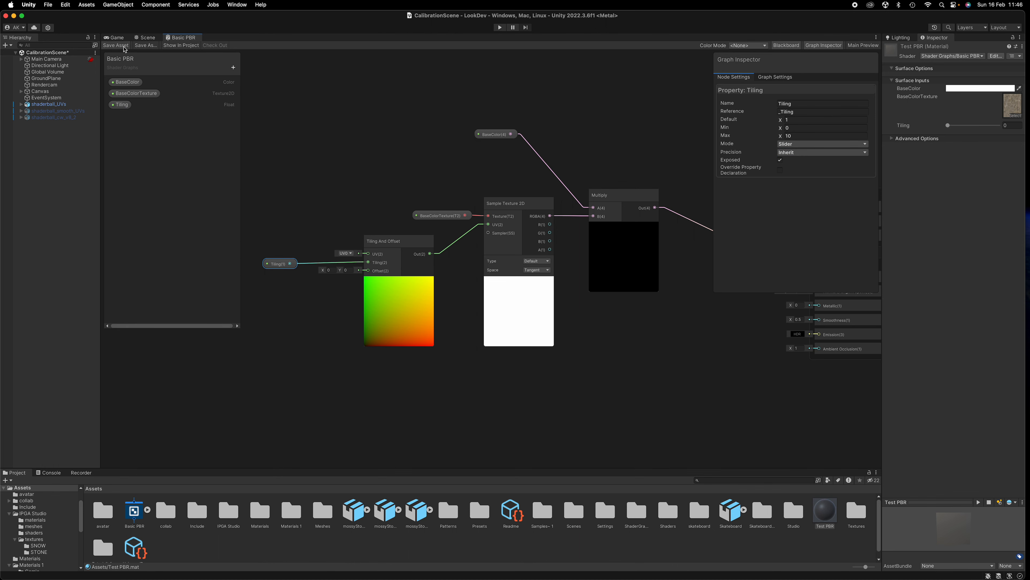
Return to the Scene view and set the Test PBR material's Tiling to 1
{"action": "left_click", "coordinate": [148, 39]}
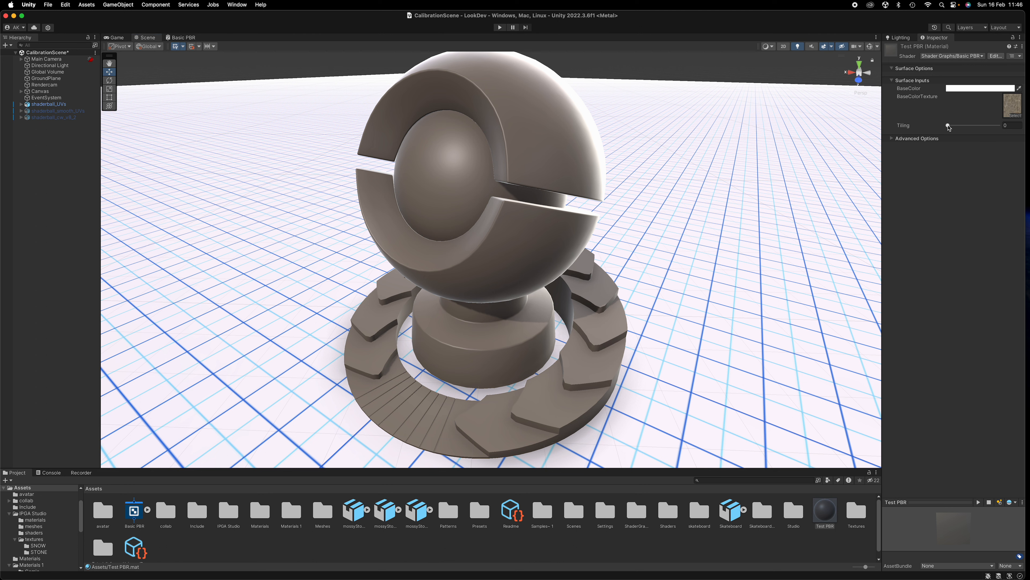
{"action": "left_click_drag", "start_coordinate": [949, 127], "coordinate": [955, 128]}
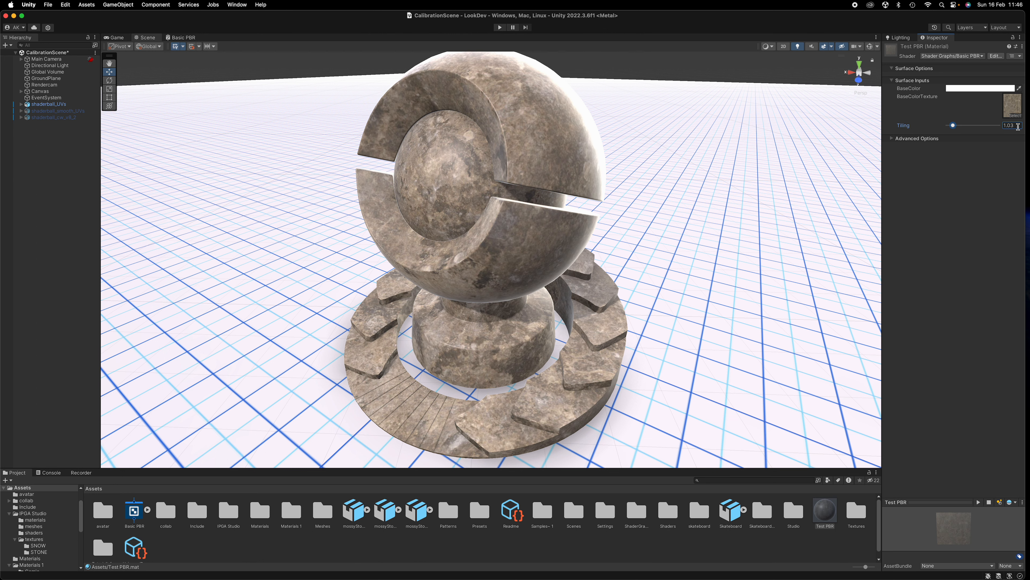
{"action": "left_click_drag", "start_coordinate": [1017, 125], "coordinate": [993, 127]}
{"action": "type", "text": "1"}
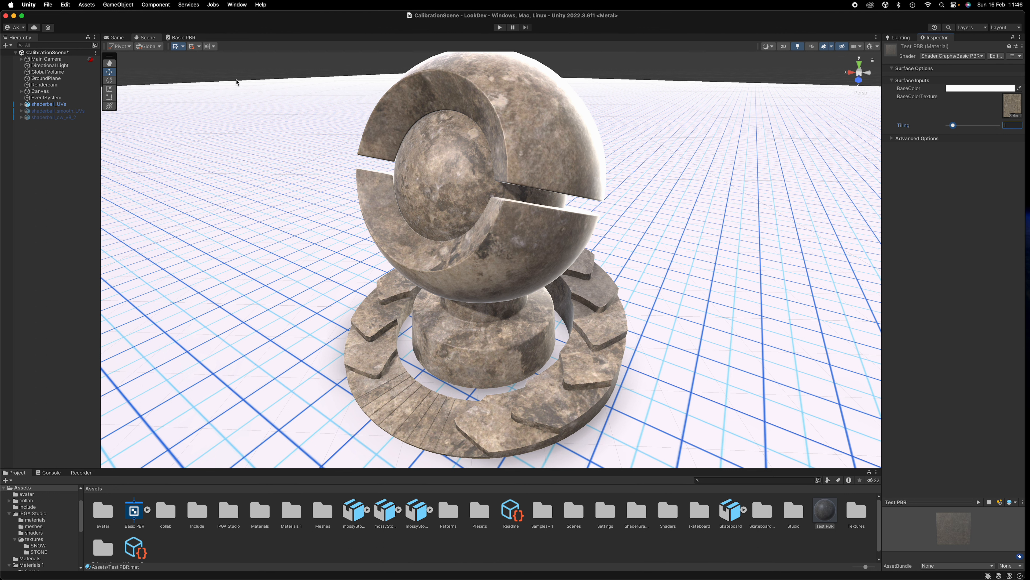
Add a Texture 2D property named NormalTexture to the Basic PBR graph
{"action": "left_click", "coordinate": [183, 38]}
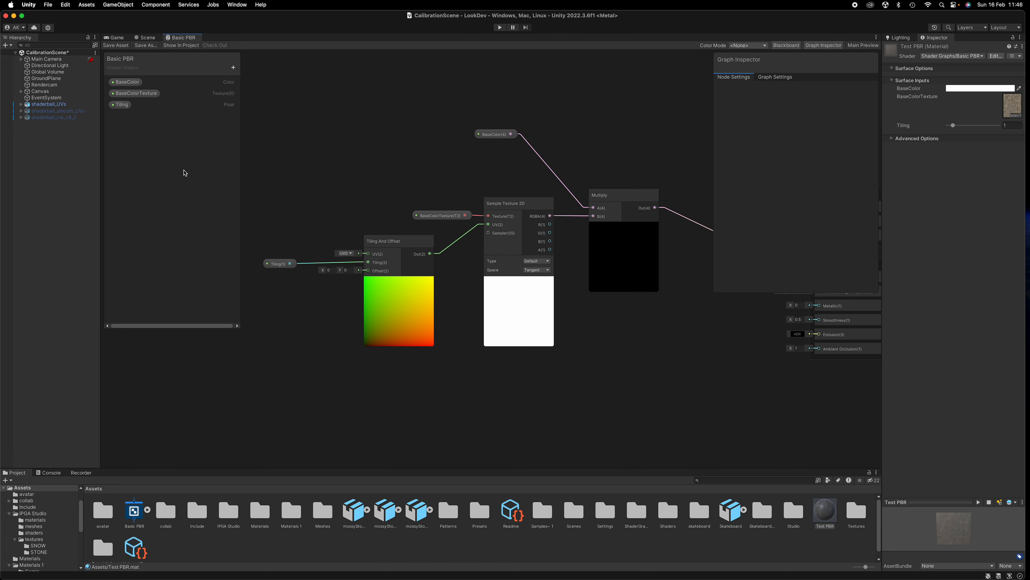
{"action": "middle_click_drag", "start_coordinate": [719, 334], "coordinate": [461, 345]}
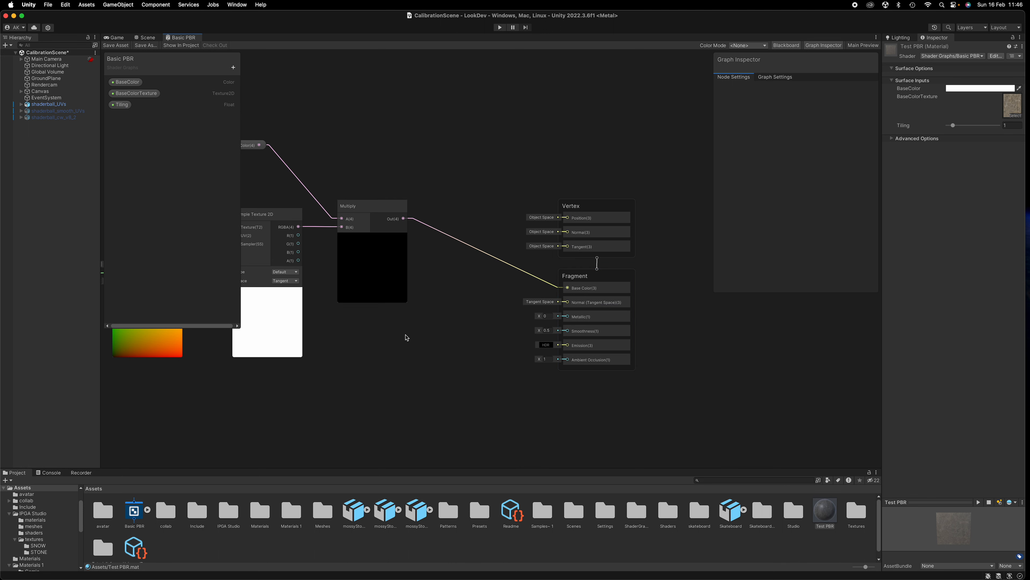
{"action": "scroll", "coordinate": [387, 369], "scroll_direction": "down", "scroll_amount": 1}
{"action": "middle_click_drag", "start_coordinate": [422, 368], "coordinate": [491, 345]}
{"action": "middle_click_drag", "start_coordinate": [269, 235], "coordinate": [370, 213]}
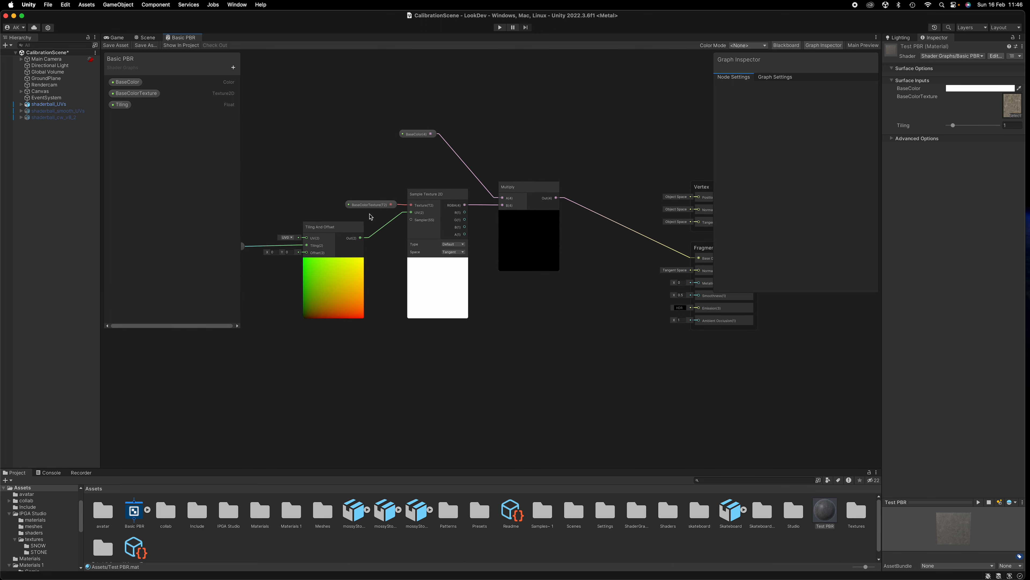
{"action": "left_click", "coordinate": [233, 68]}
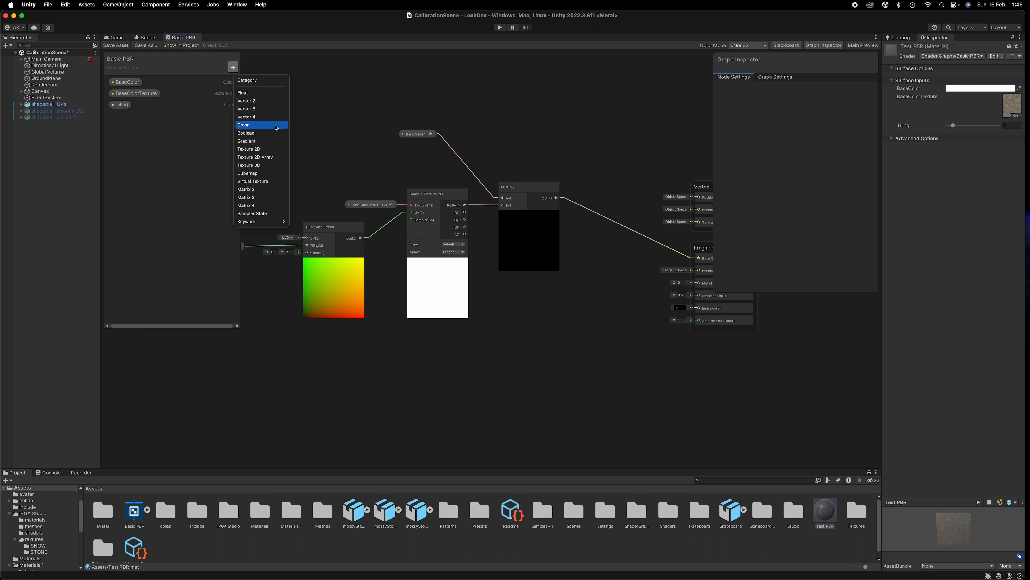
{"action": "left_click", "coordinate": [259, 150]}
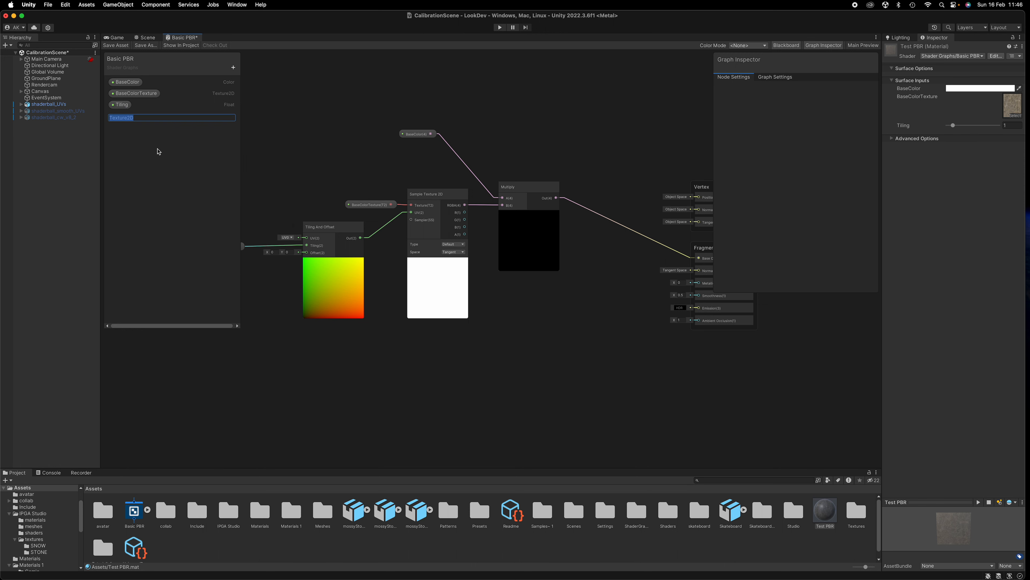
{"action": "key", "text": "BackSpace"}
{"action": "type", "text": "NormalTexture"}
{"action": "key", "text": "Return"}
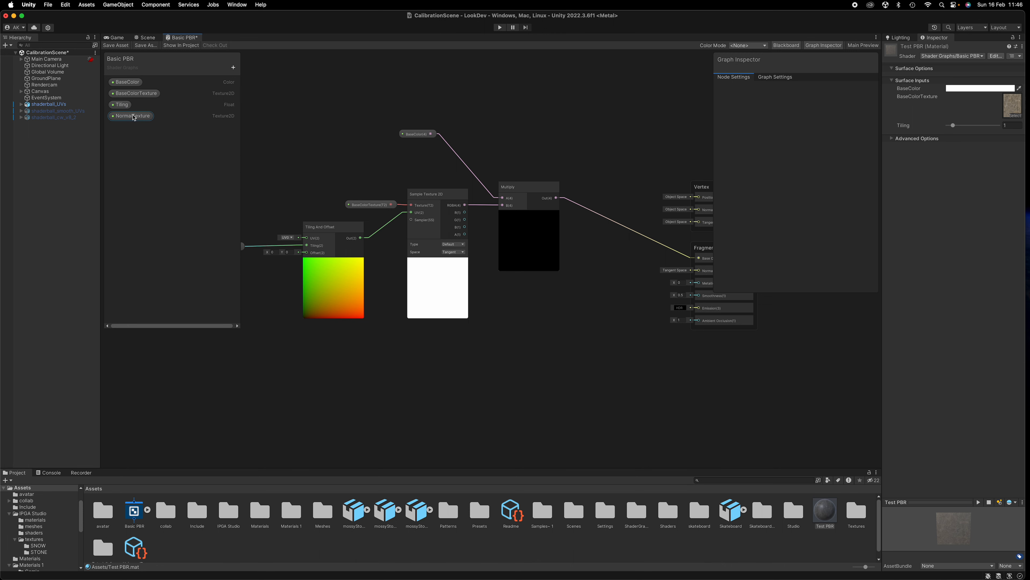
Place the NormalTexture property in the graph and feed it into a new Sample Texture 2D node below the existing one
{"action": "left_click_drag", "start_coordinate": [133, 117], "coordinate": [354, 381]}
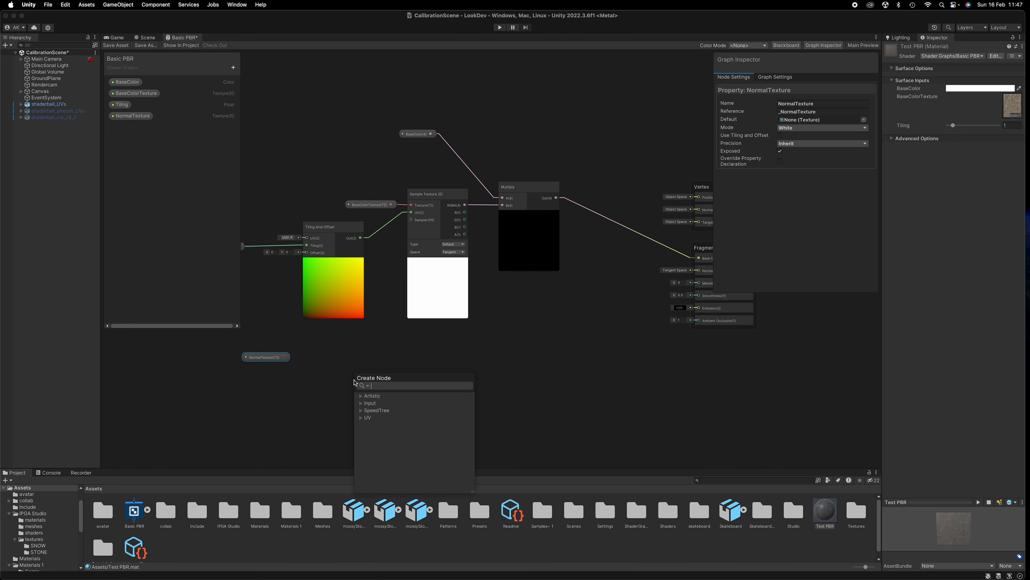
{"action": "type", "text": "sample"}
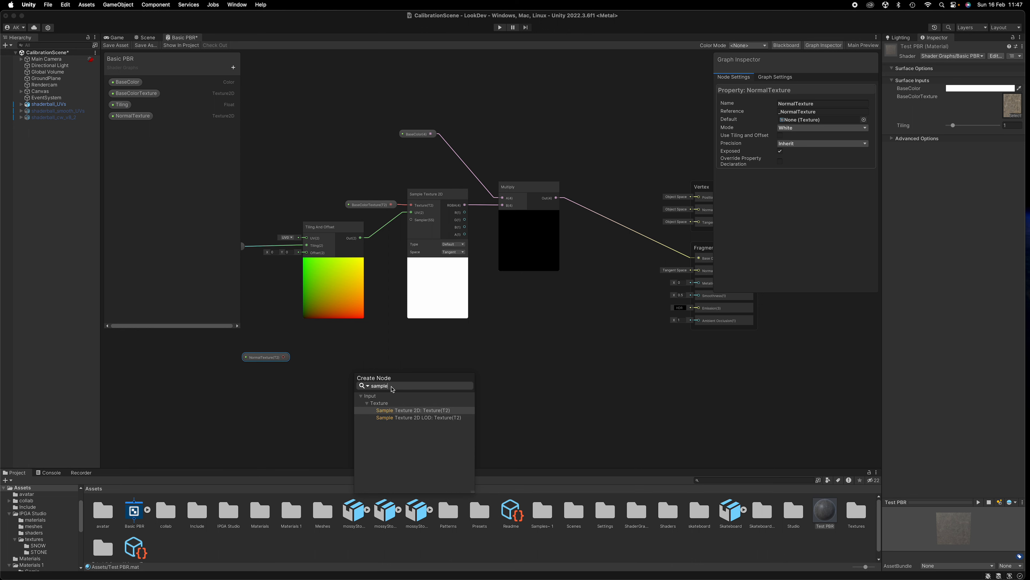
{"action": "left_click", "coordinate": [406, 410]}
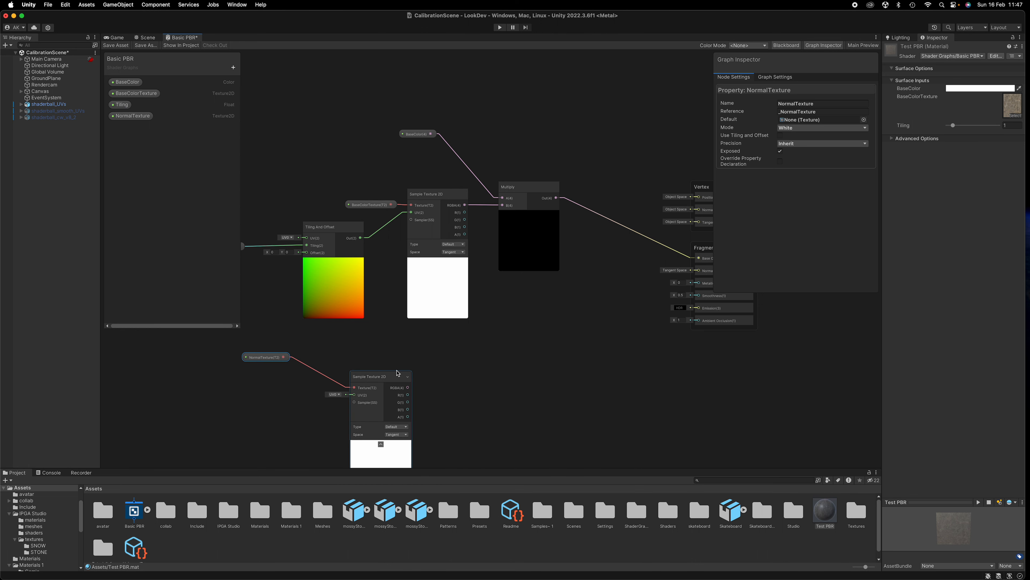
{"action": "left_click_drag", "start_coordinate": [397, 373], "coordinate": [454, 345]}
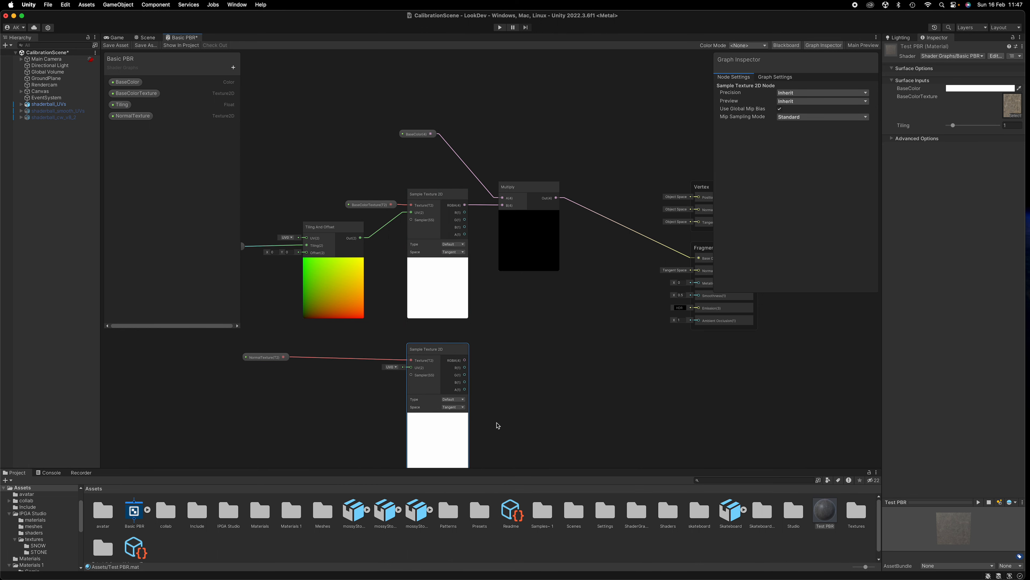
Set the Type of the NormalTexture's Sample Texture 2D node to Normal
{"action": "scroll", "coordinate": [497, 425], "scroll_direction": "up", "scroll_amount": 5}
{"action": "scroll", "coordinate": [493, 416], "scroll_direction": "down", "scroll_amount": 2}
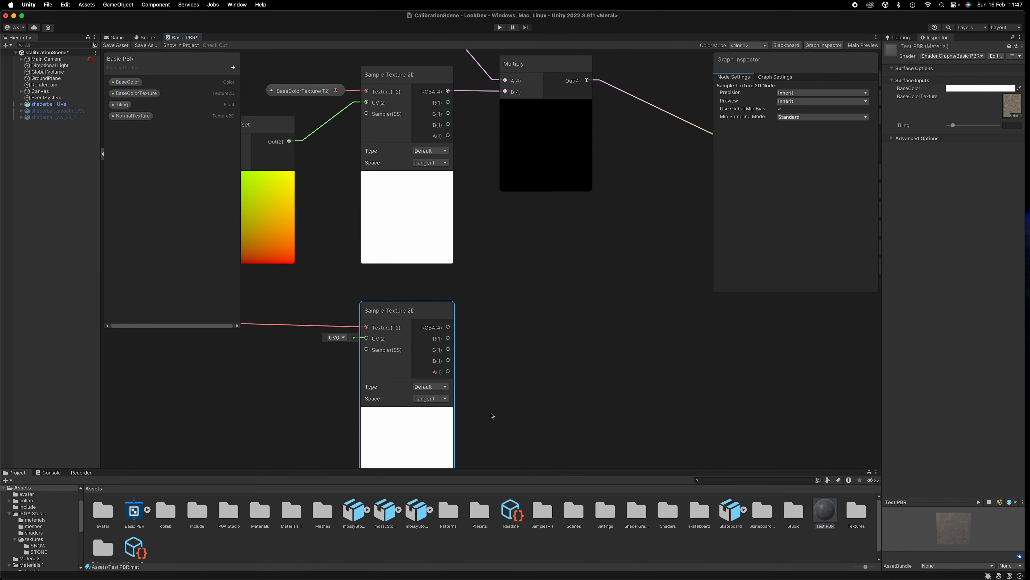
{"action": "mouse_move", "coordinate": [410, 315]}
{"action": "left_mouse_down"}
{"action": "mouse_move", "coordinate": [403, 305]}
{"action": "mouse_move", "coordinate": [405, 313]}
{"action": "left_mouse_up"}
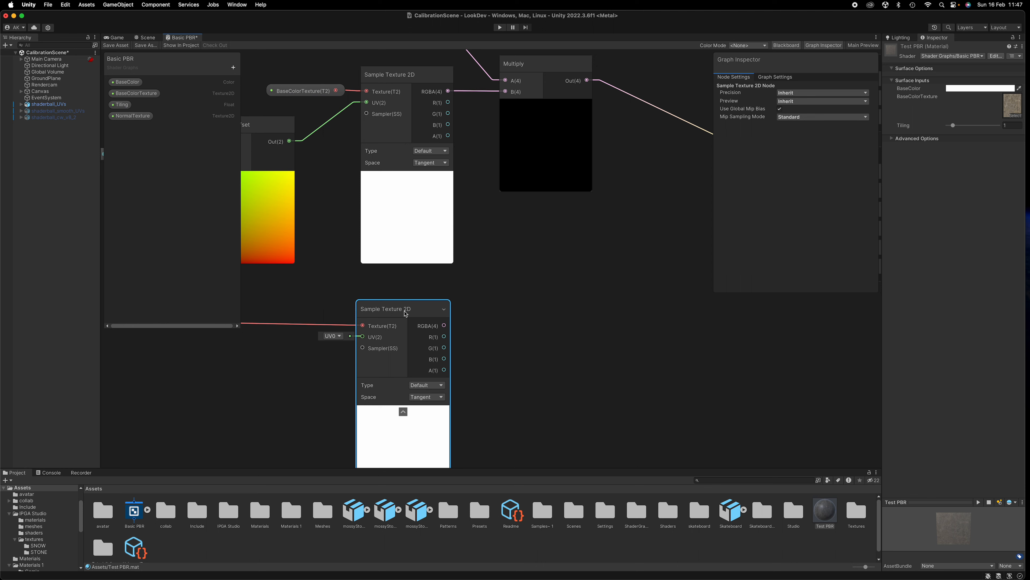
{"action": "left_click", "coordinate": [425, 385]}
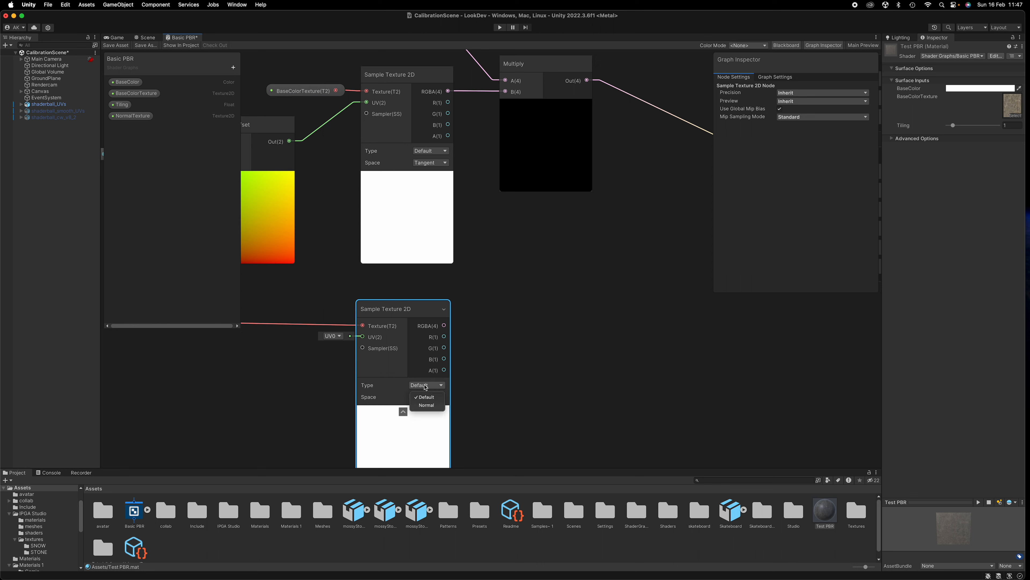
{"action": "left_click", "coordinate": [427, 405]}
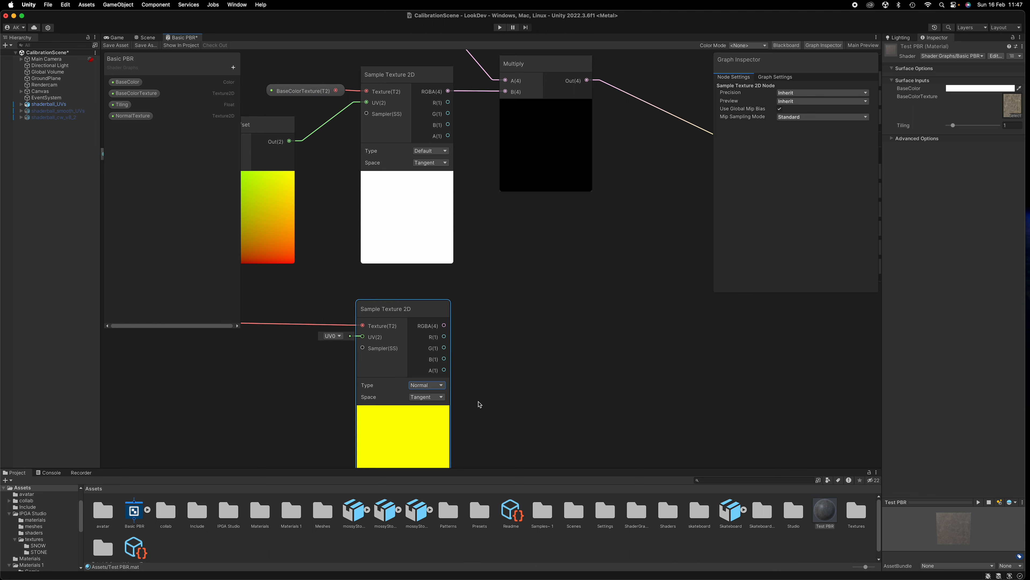
Connect the normal sampler's RGBA output to the Fragment's Normal (Tangent Space) input and save the graph
{"action": "scroll", "coordinate": [480, 405], "scroll_direction": "down", "scroll_amount": 5}
{"action": "middle_click_drag", "start_coordinate": [579, 357], "coordinate": [457, 338]}
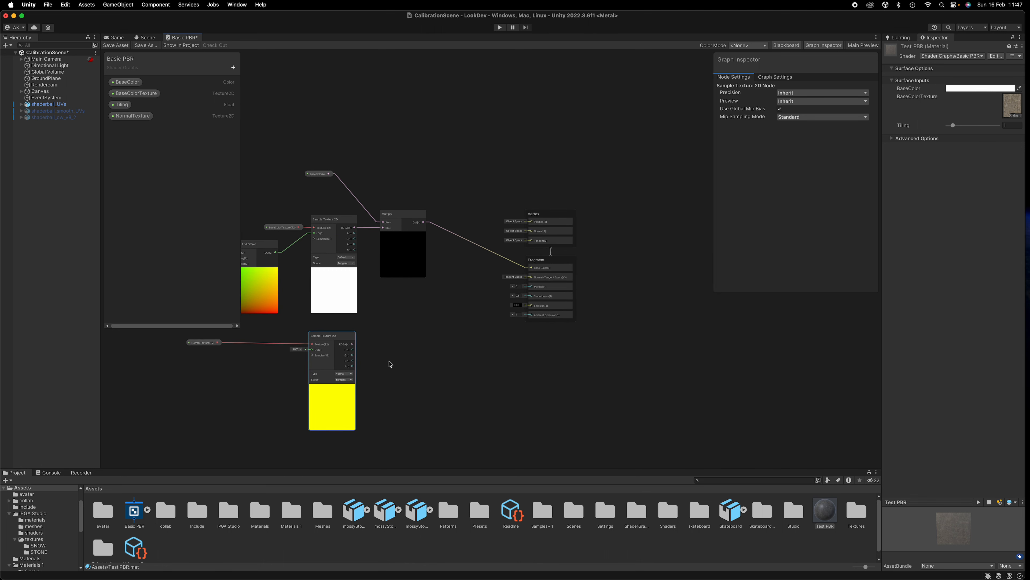
{"action": "left_click_drag", "start_coordinate": [353, 344], "coordinate": [531, 277]}
{"action": "left_click", "coordinate": [122, 45]}
Examine the shader ball's shading in the Scene view from several angles with no normal texture assigned
{"action": "left_click", "coordinate": [148, 37]}
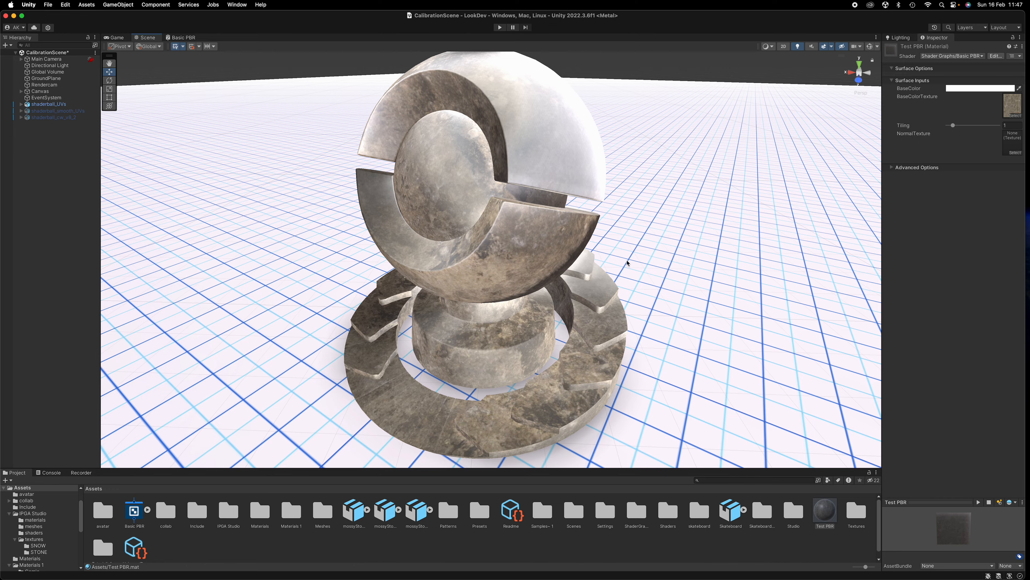
{"action": "left_click_drag", "start_coordinate": [705, 275], "coordinate": [548, 232], "text": "alt"}
{"action": "scroll", "coordinate": [606, 305], "scroll_direction": "down", "scroll_amount": 5}
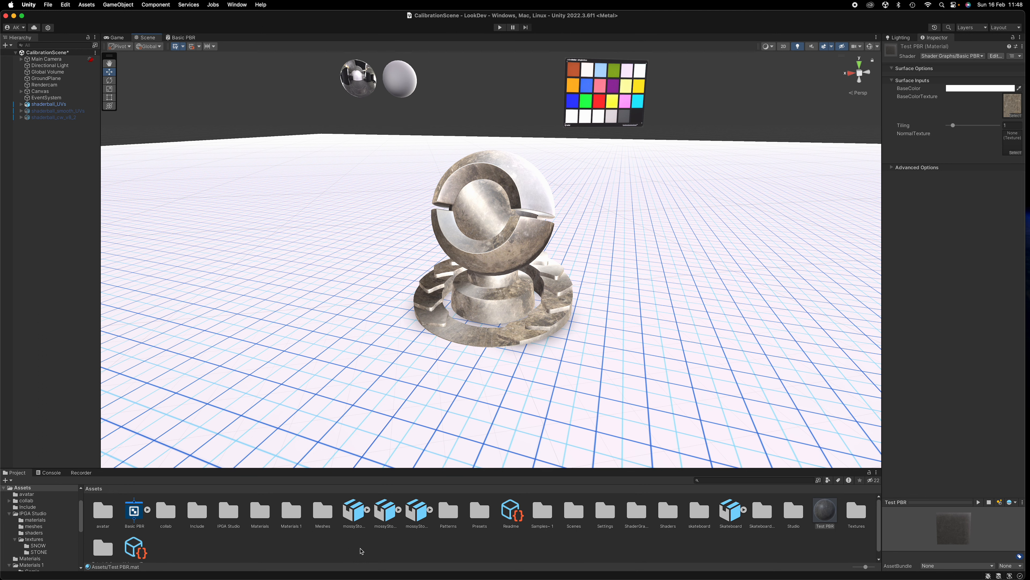
{"action": "left_click_drag", "start_coordinate": [705, 330], "coordinate": [729, 275], "text": "alt"}
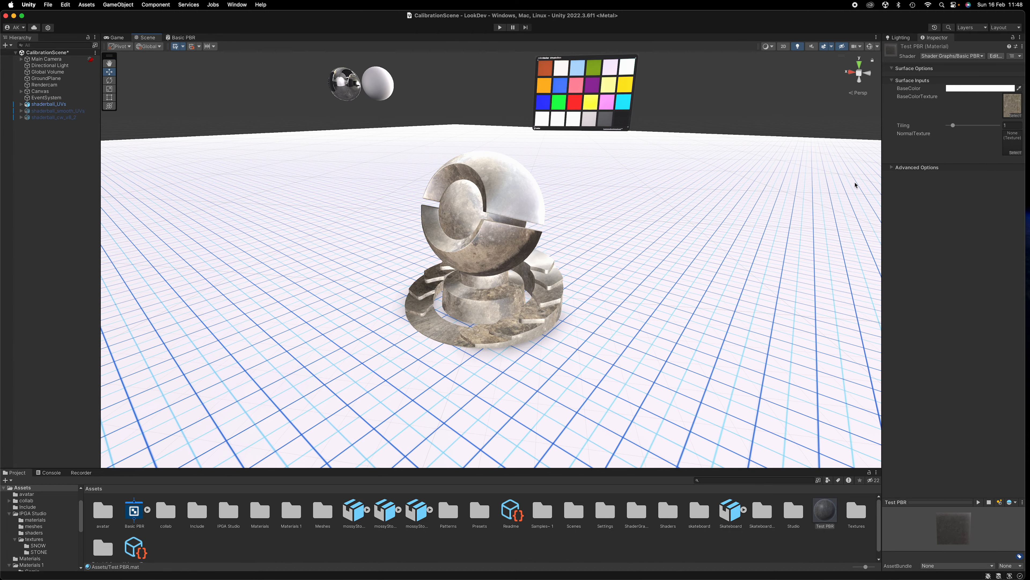
{"action": "left_click_drag", "start_coordinate": [617, 265], "coordinate": [572, 285], "text": "alt"}
{"action": "left_click_drag", "start_coordinate": [728, 293], "coordinate": [641, 304], "text": "alt"}
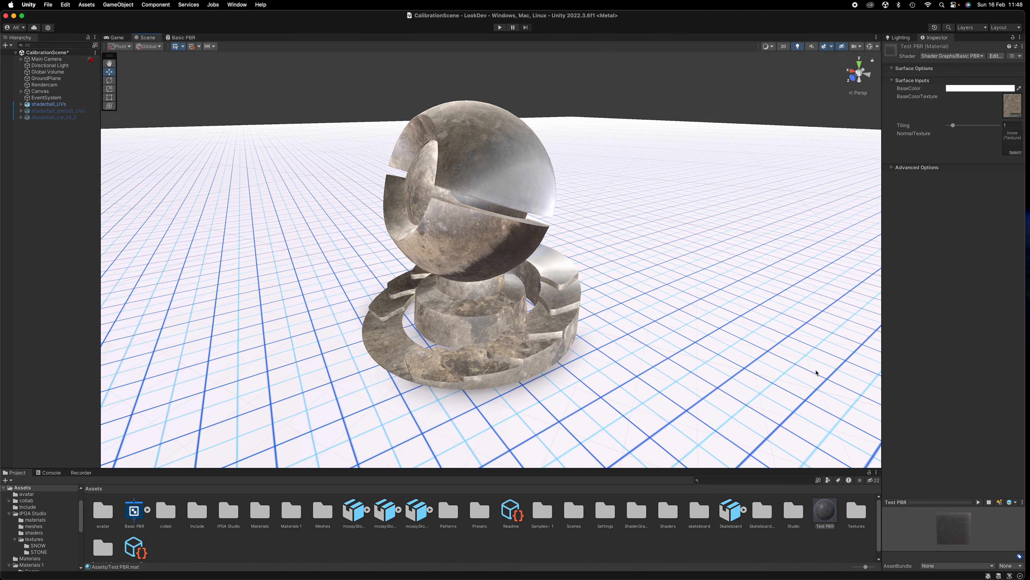
Assign the stone_n texture to the material's NormalTexture slot and check the surface on the shader ball
{"action": "left_click", "coordinate": [1015, 153]}
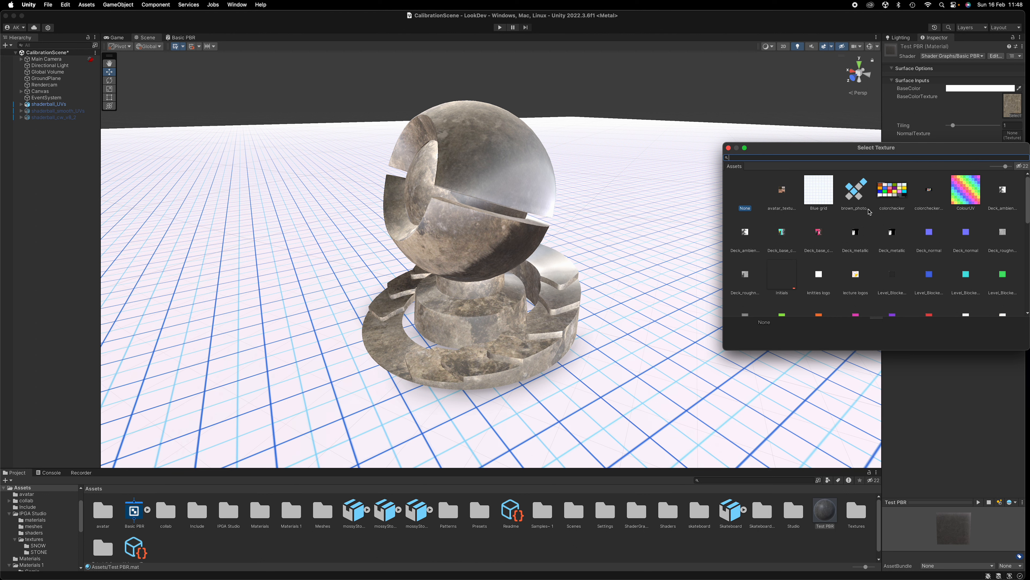
{"action": "type", "text": "stone"}
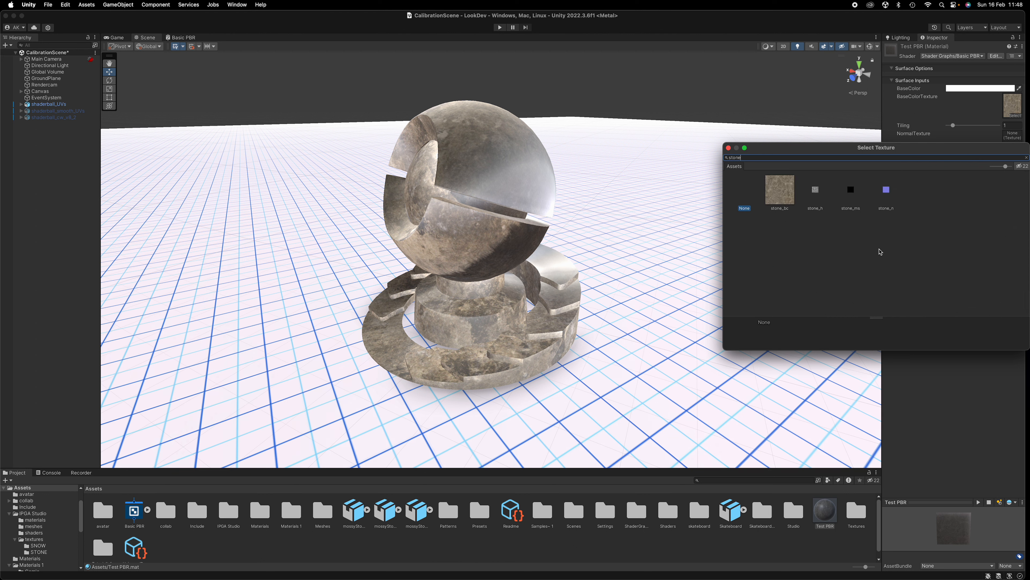
{"action": "left_click", "coordinate": [886, 190]}
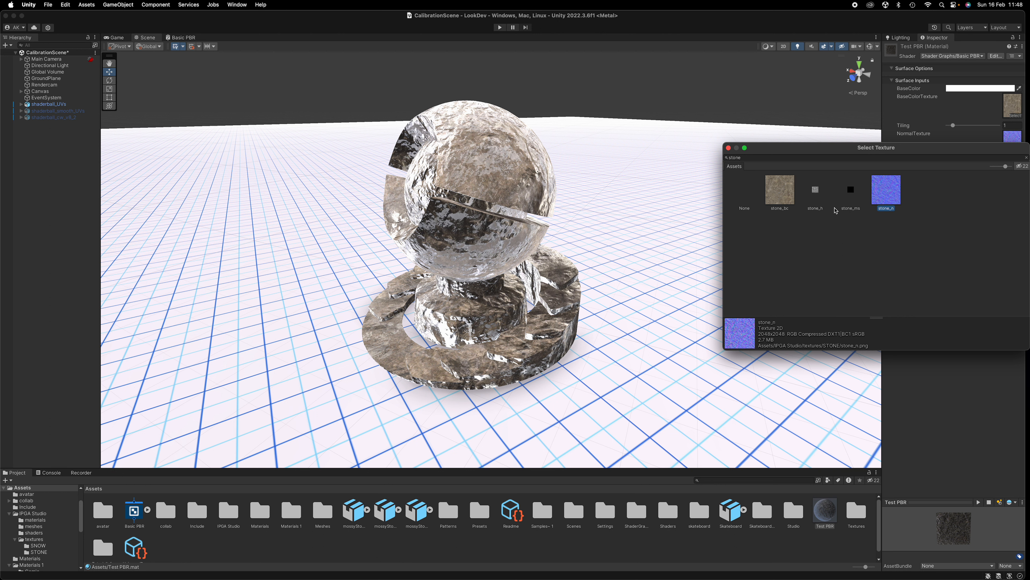
{"action": "left_click", "coordinate": [728, 148]}
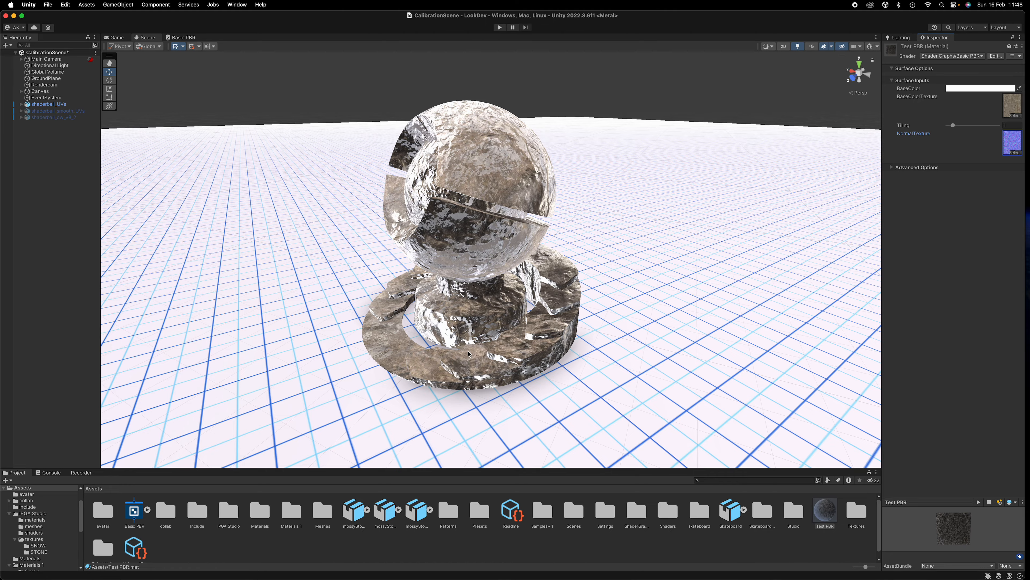
{"action": "left_click_drag", "start_coordinate": [451, 340], "coordinate": [525, 318], "text": "alt"}
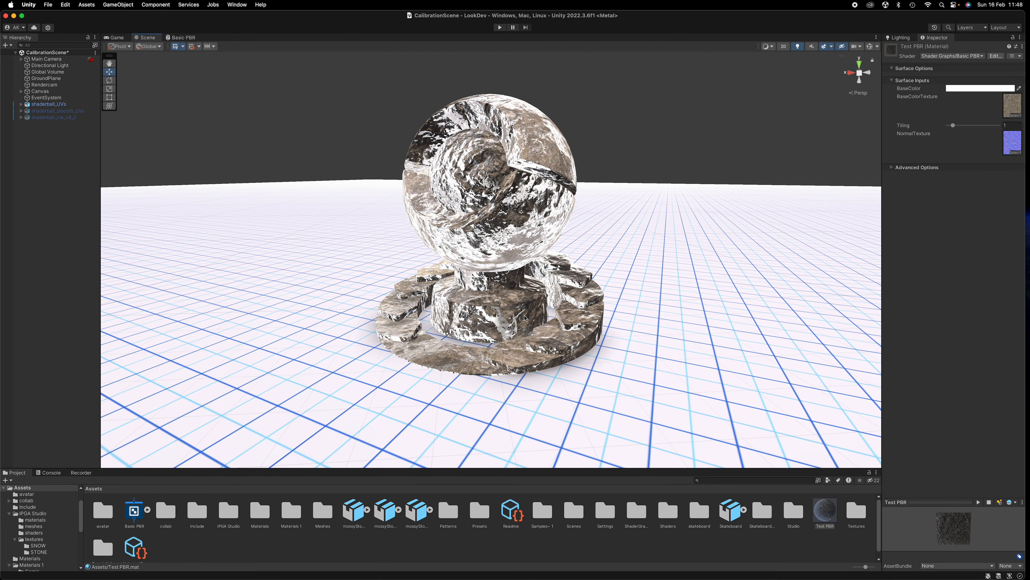
Set the stone_n texture's Texture Type to Normal map, apply the import settings, and check the shader ball
{"action": "double_click", "coordinate": [226, 512]}
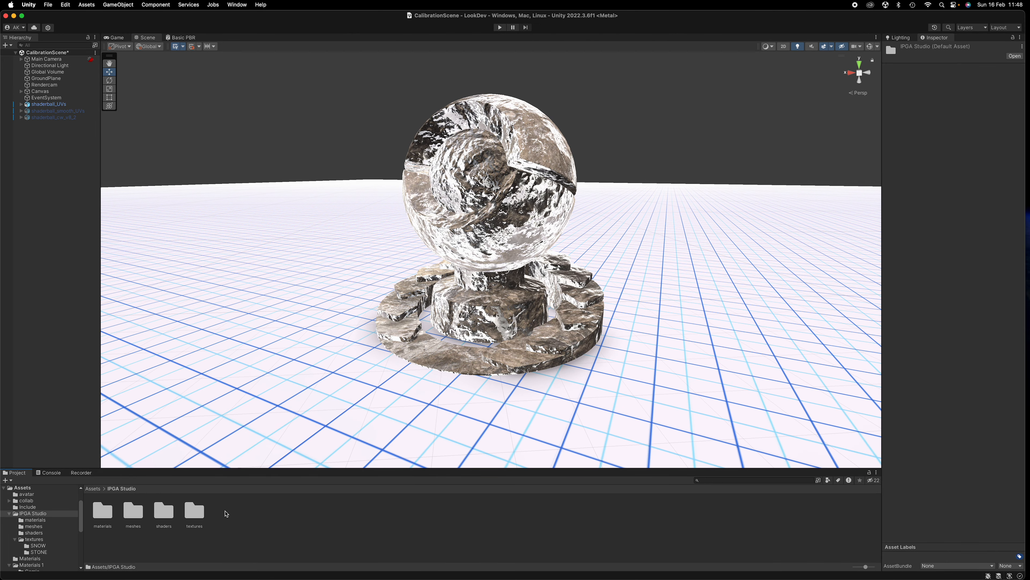
{"action": "double_click", "coordinate": [202, 513]}
{"action": "double_click", "coordinate": [202, 513]}
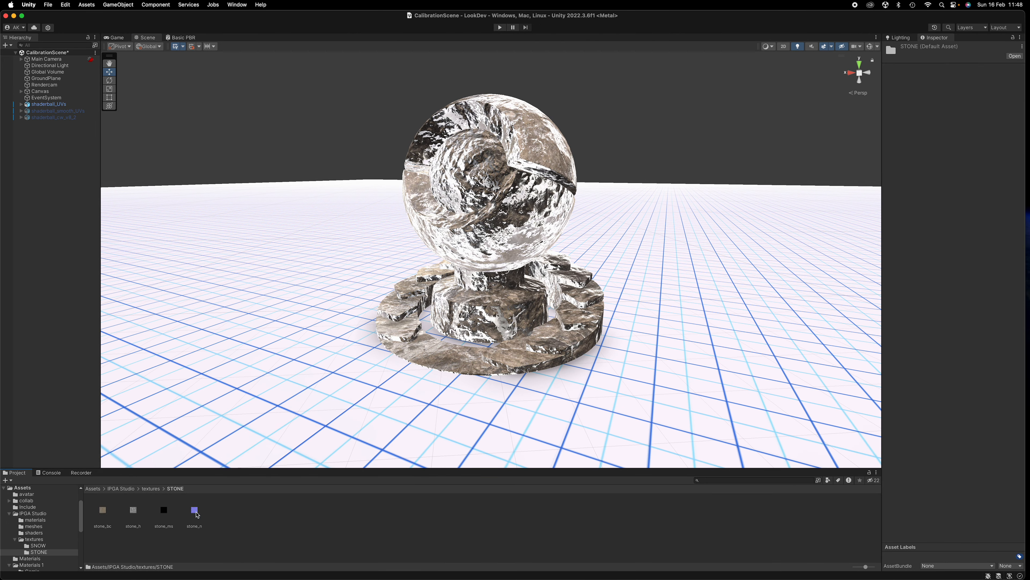
{"action": "left_click", "coordinate": [199, 513]}
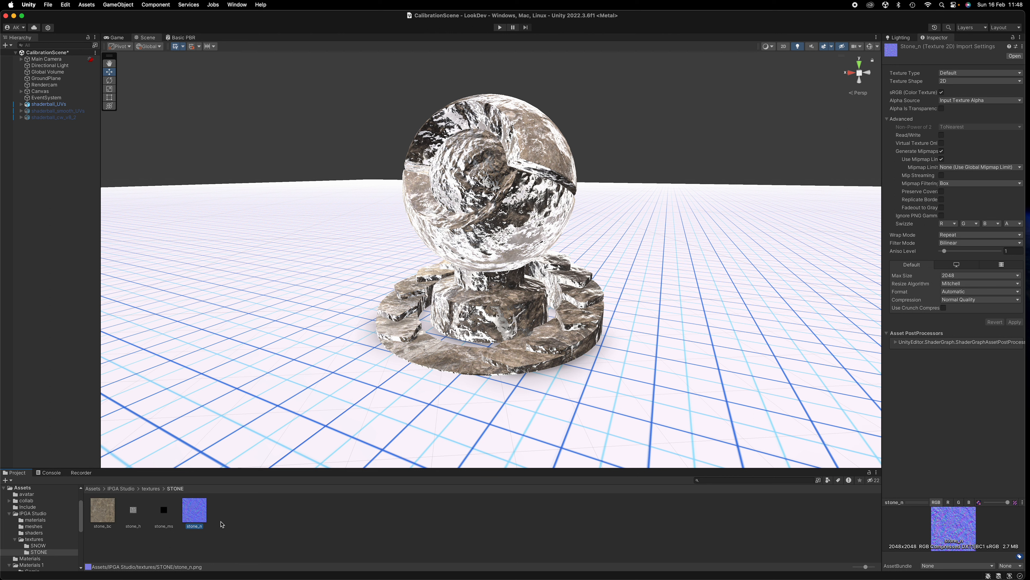
{"action": "left_click", "coordinate": [232, 526]}
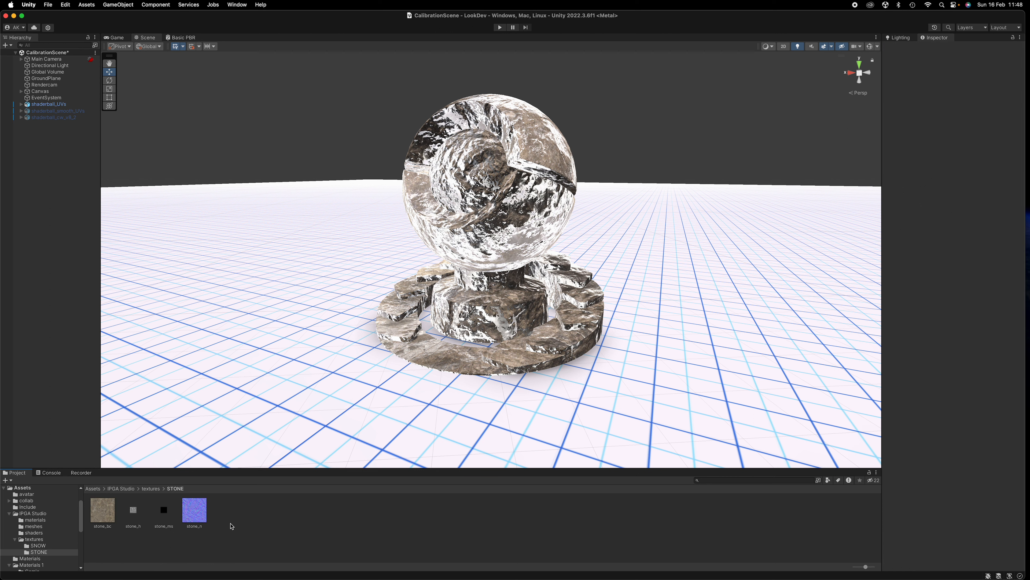
{"action": "left_click", "coordinate": [199, 520]}
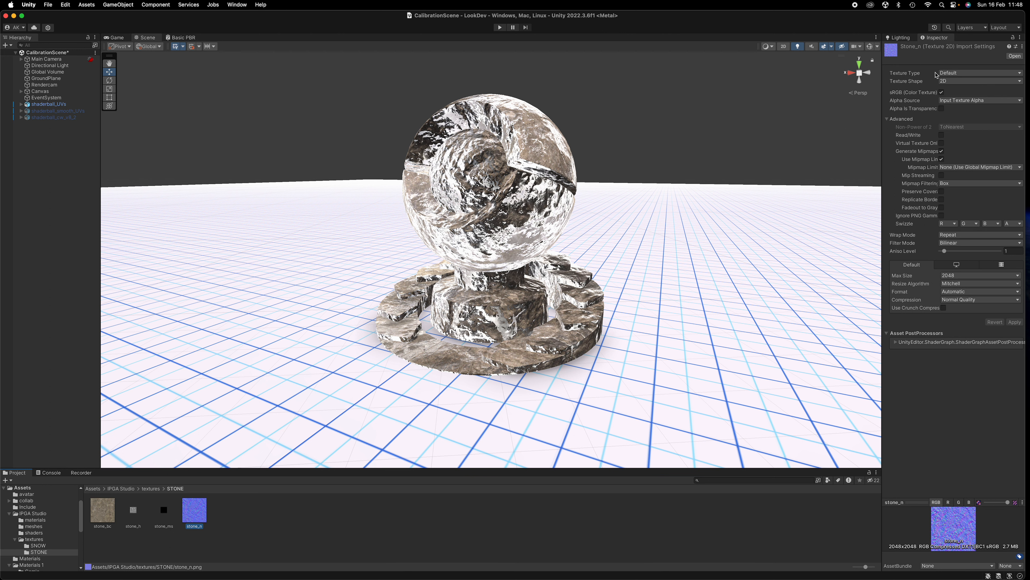
{"action": "left_click", "coordinate": [956, 73]}
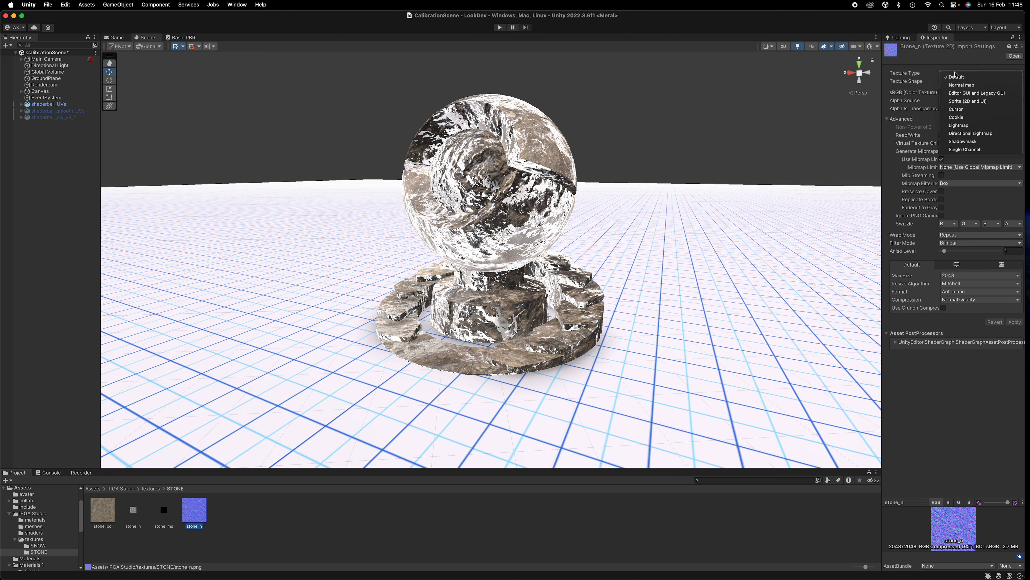
{"action": "left_click", "coordinate": [964, 85]}
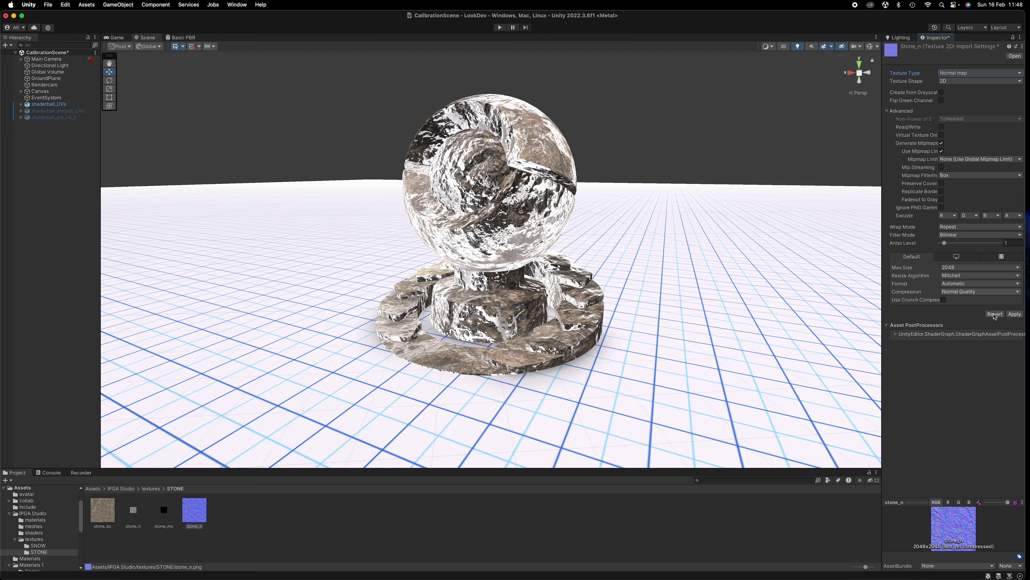
{"action": "left_click", "coordinate": [1015, 314]}
{"action": "left_click_drag", "start_coordinate": [661, 203], "coordinate": [558, 186], "text": "alt"}
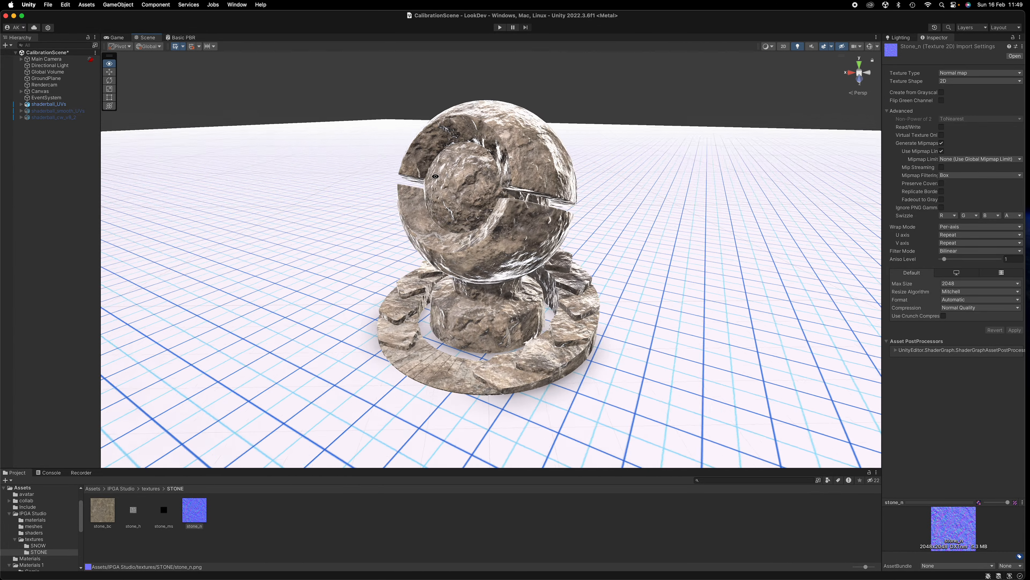
Add a Float property named Metallic to the Basic PBR graph
{"action": "left_click", "coordinate": [179, 38]}
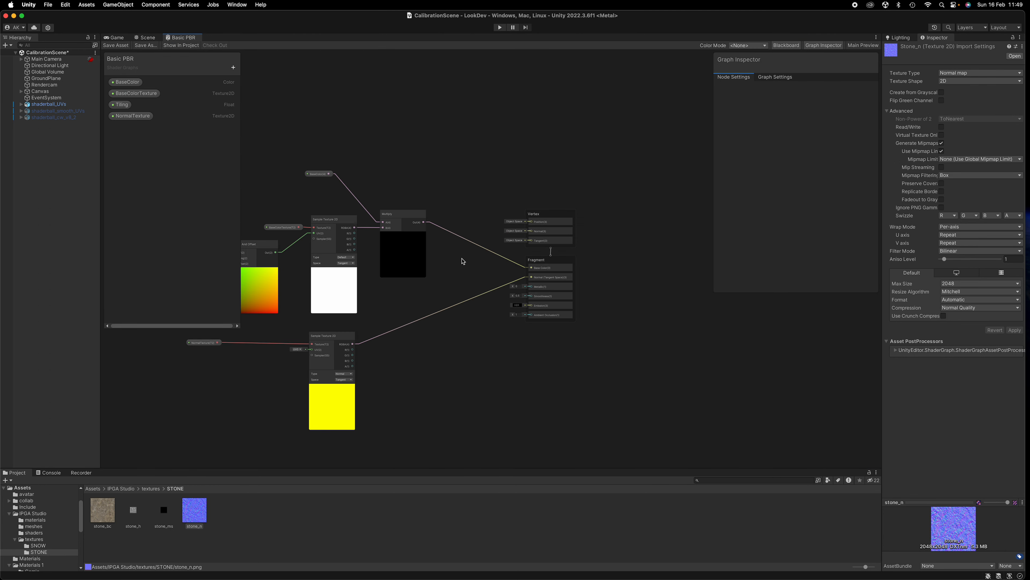
{"action": "middle_click_drag", "start_coordinate": [484, 343], "coordinate": [560, 286]}
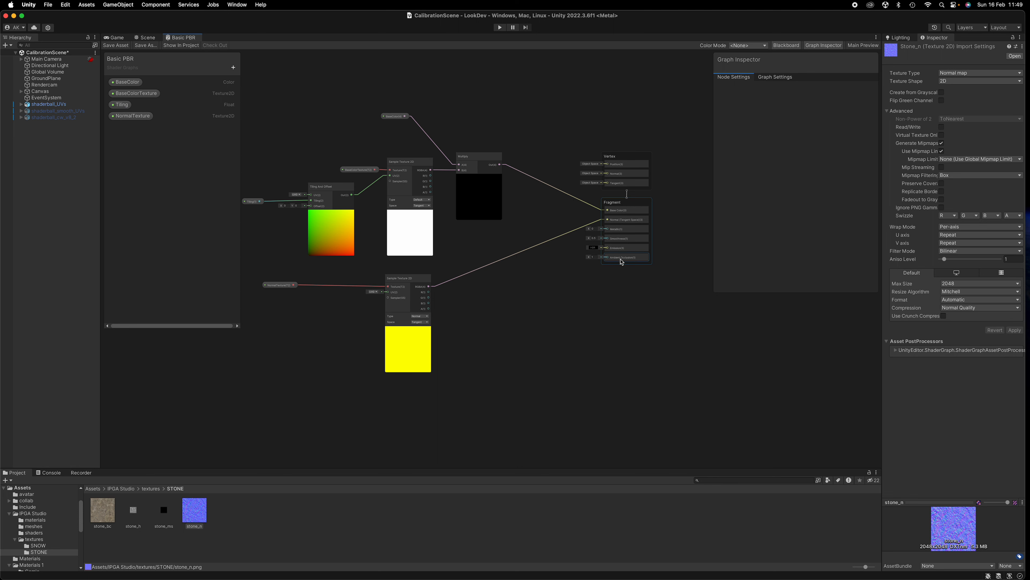
{"action": "scroll", "coordinate": [575, 241], "scroll_direction": "up", "scroll_amount": 4}
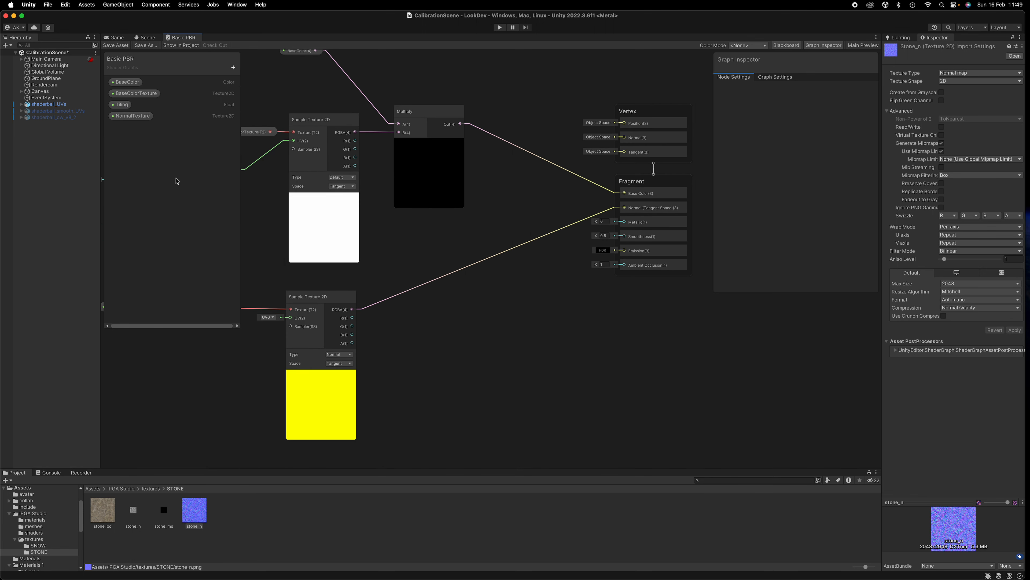
{"action": "left_click", "coordinate": [234, 68]}
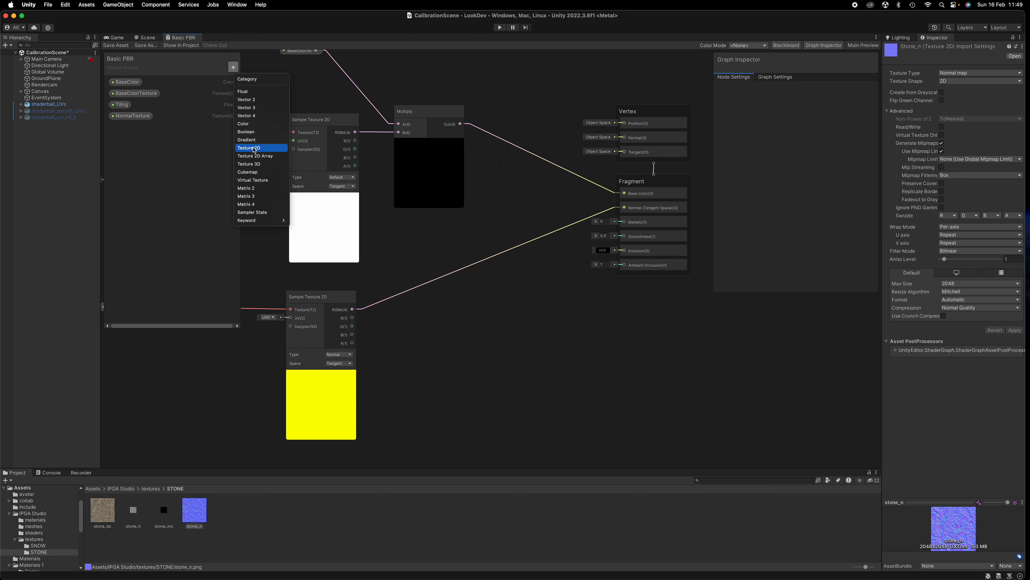
{"action": "left_click", "coordinate": [249, 92]}
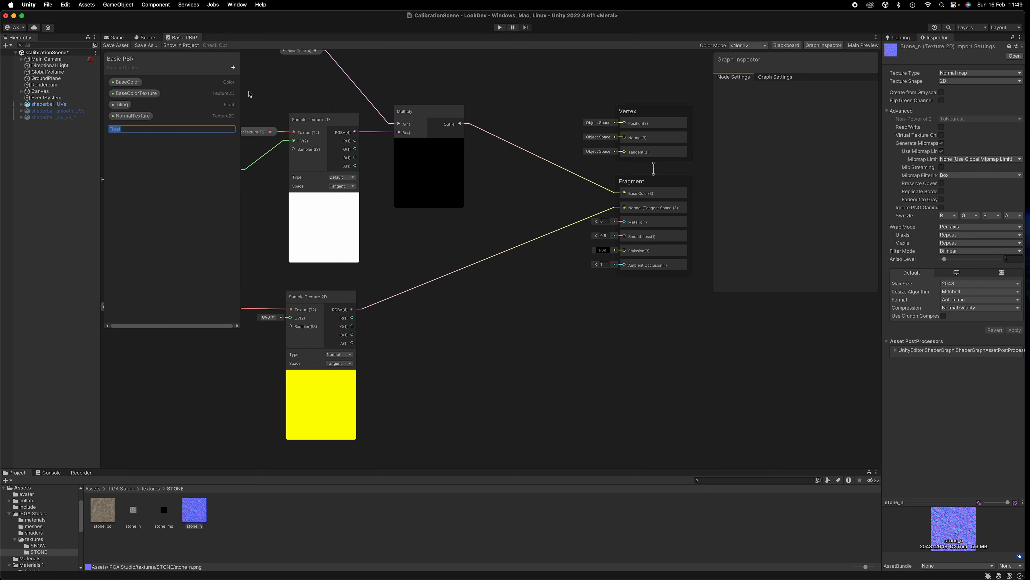
{"action": "key", "text": "BackSpace"}
{"action": "key", "text": "Return"}
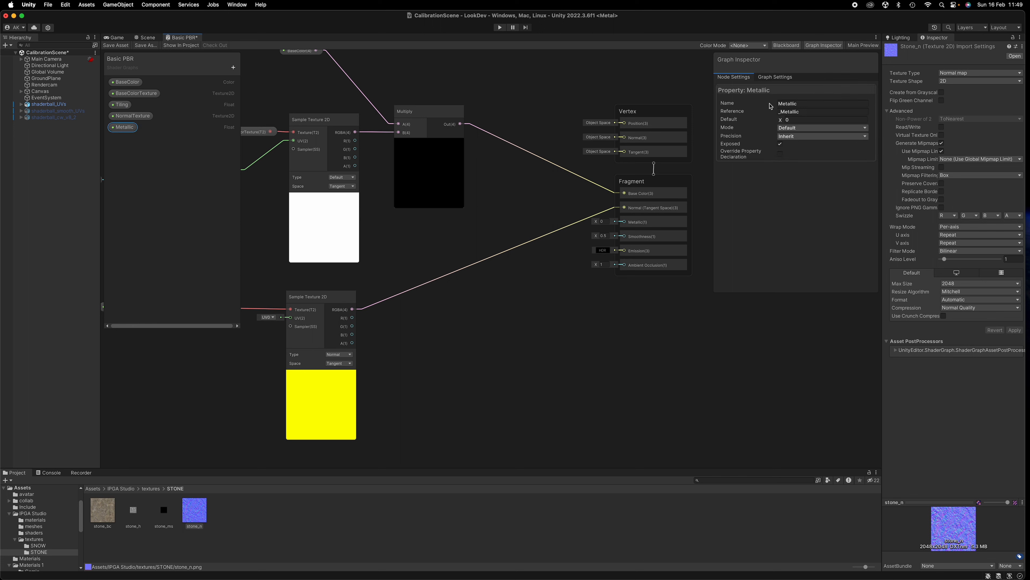
Set the Metallic property's mode to Slider and connect it to the Fragment's Metallic input
{"action": "left_click", "coordinate": [799, 132]}
{"action": "left_click", "coordinate": [815, 141]}
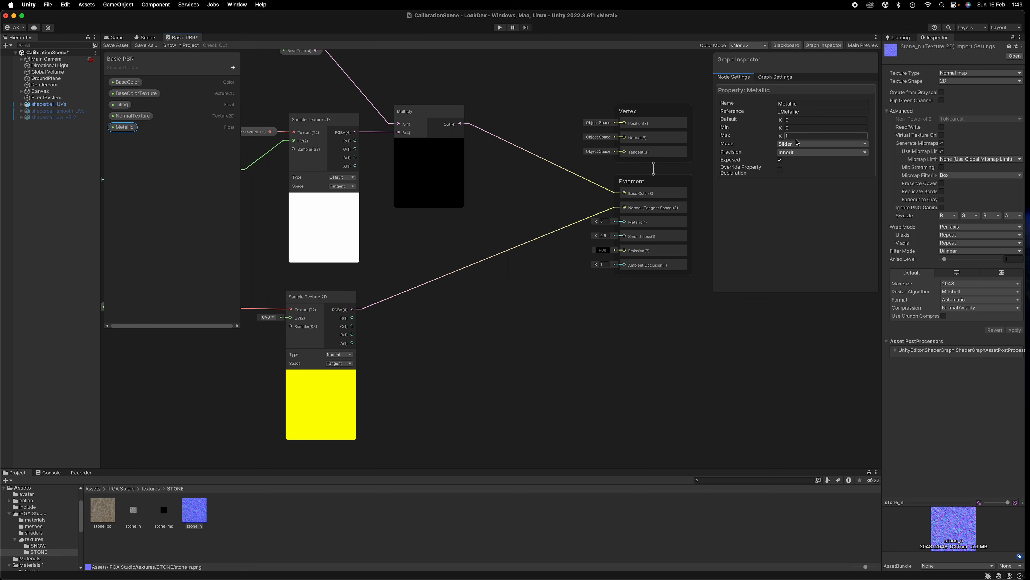
{"action": "left_click_drag", "start_coordinate": [125, 128], "coordinate": [624, 222]}
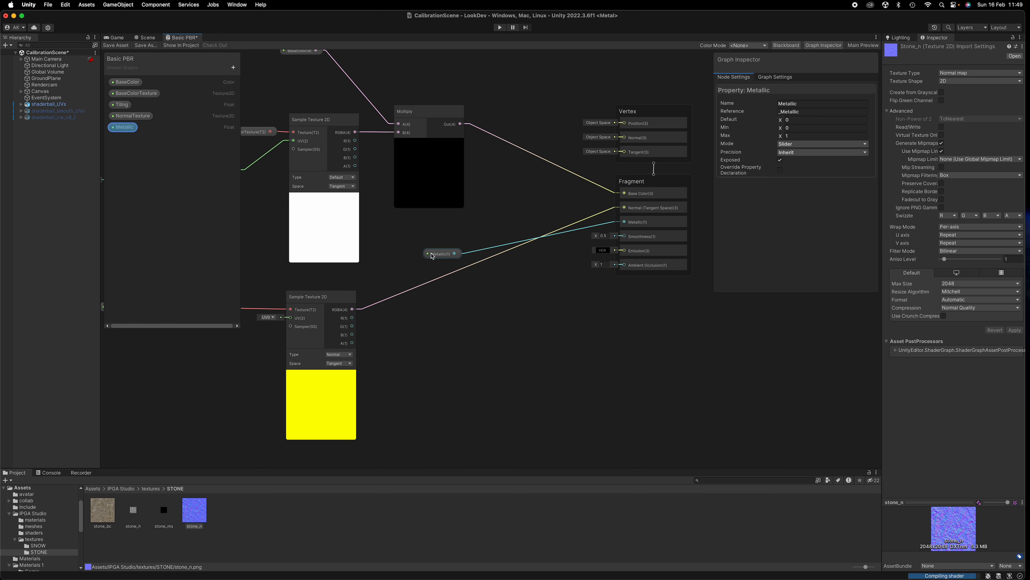
{"action": "left_click_drag", "start_coordinate": [439, 254], "coordinate": [459, 296]}
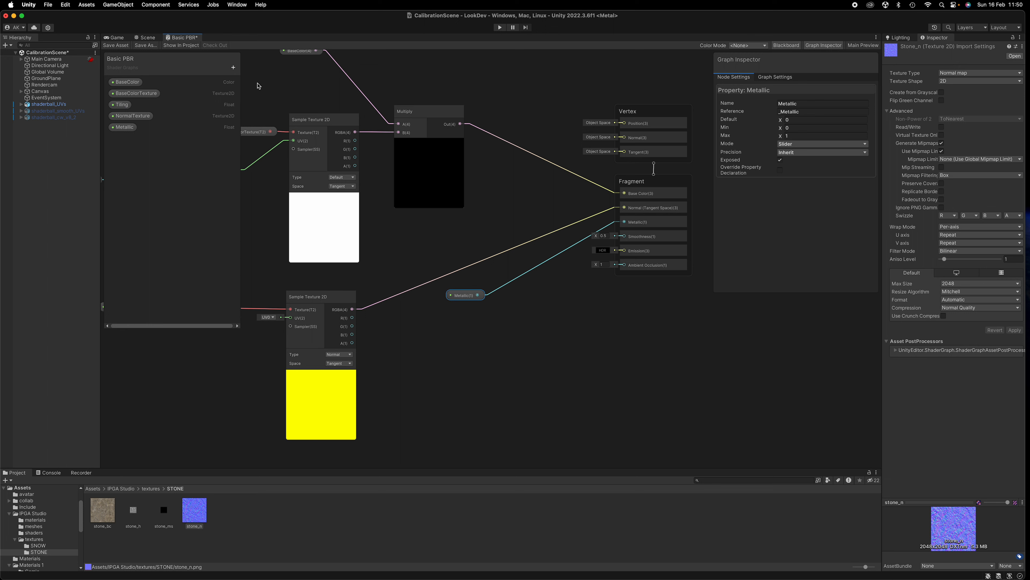
Add a Float property named Smoothness and connect it to the Fragment's Smoothness input
{"action": "left_click", "coordinate": [233, 67]}
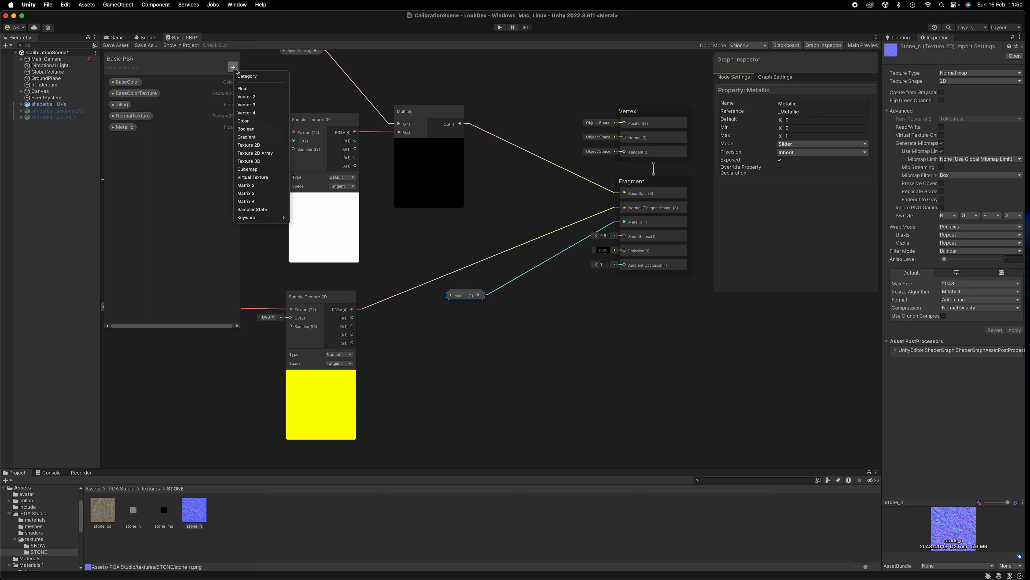
{"action": "left_click", "coordinate": [252, 89]}
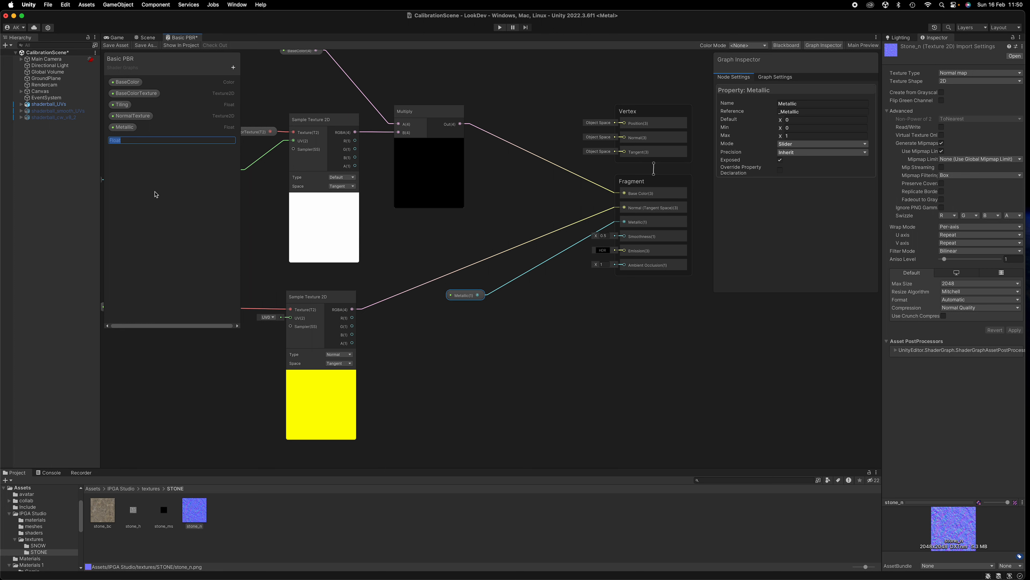
{"action": "type", "text": "Smoothness"}
{"action": "key", "text": "Return"}
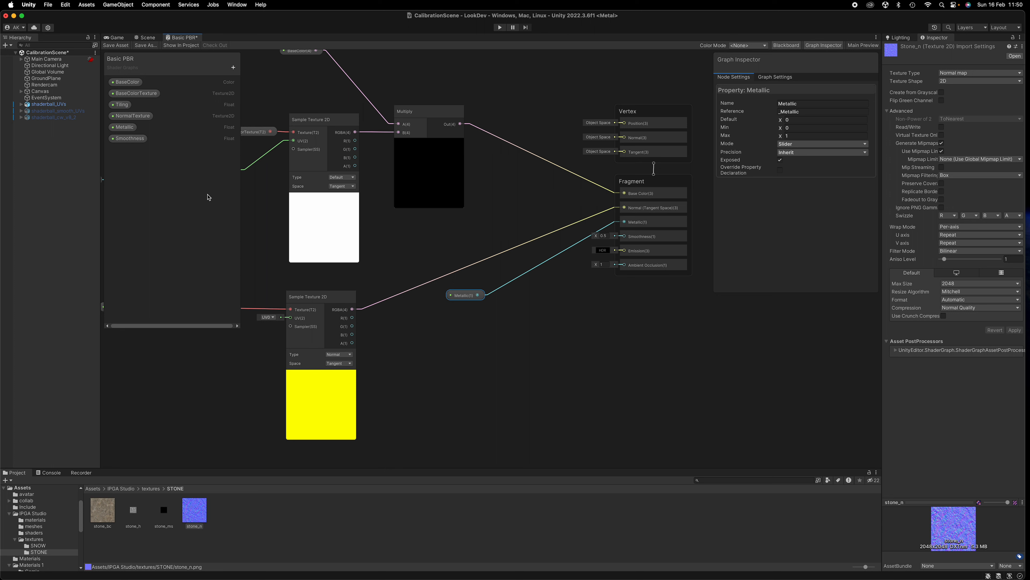
{"action": "left_click", "coordinate": [127, 140]}
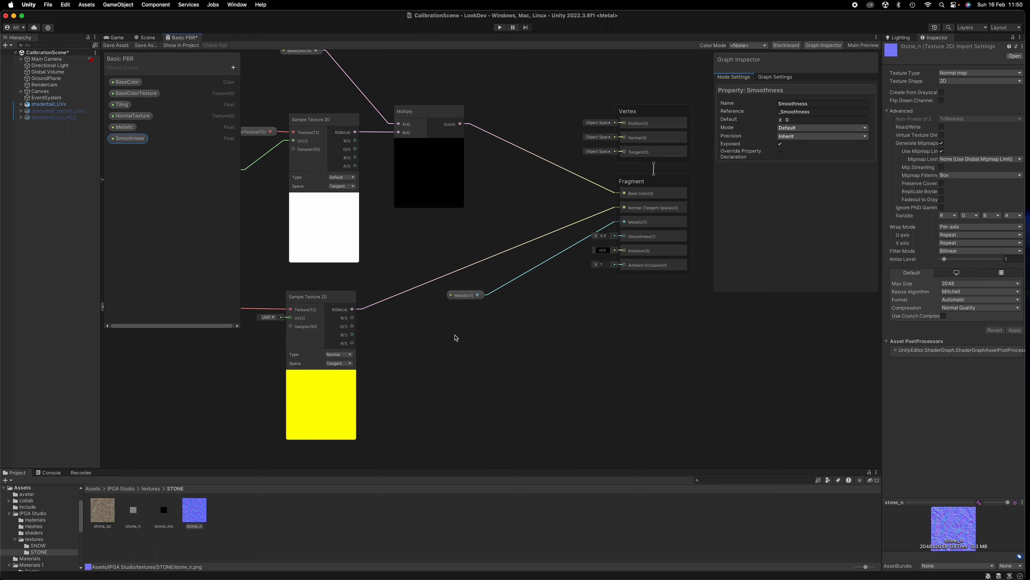
{"action": "left_click_drag", "start_coordinate": [456, 338], "coordinate": [624, 237]}
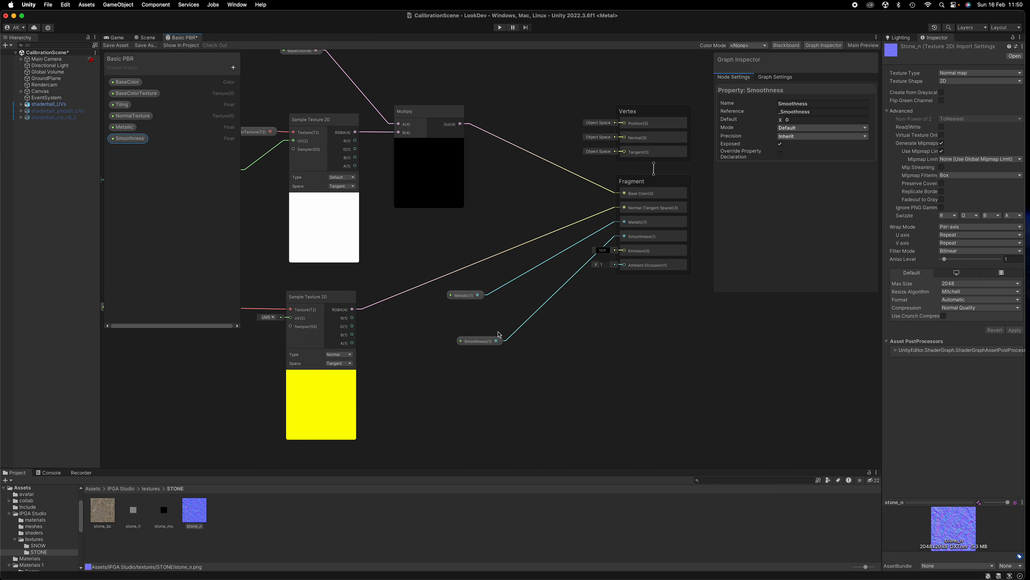
{"action": "left_click_drag", "start_coordinate": [487, 341], "coordinate": [465, 325]}
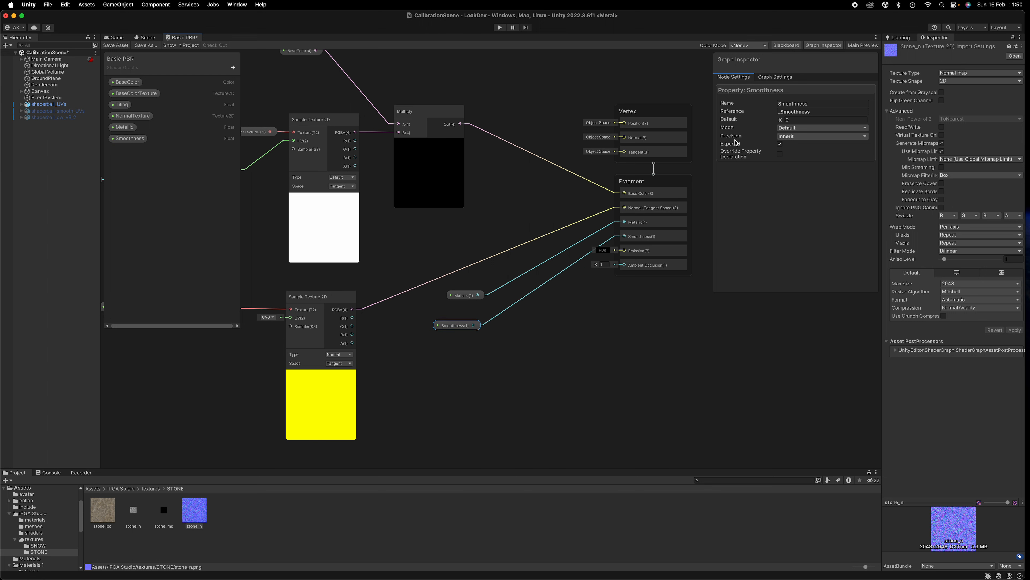
Set the Smoothness property's default to 0.5 and save the graph, returning to the Scene view
{"action": "left_click", "coordinate": [794, 120]}
{"action": "left_click", "coordinate": [116, 46]}
{"action": "left_click", "coordinate": [145, 37]}
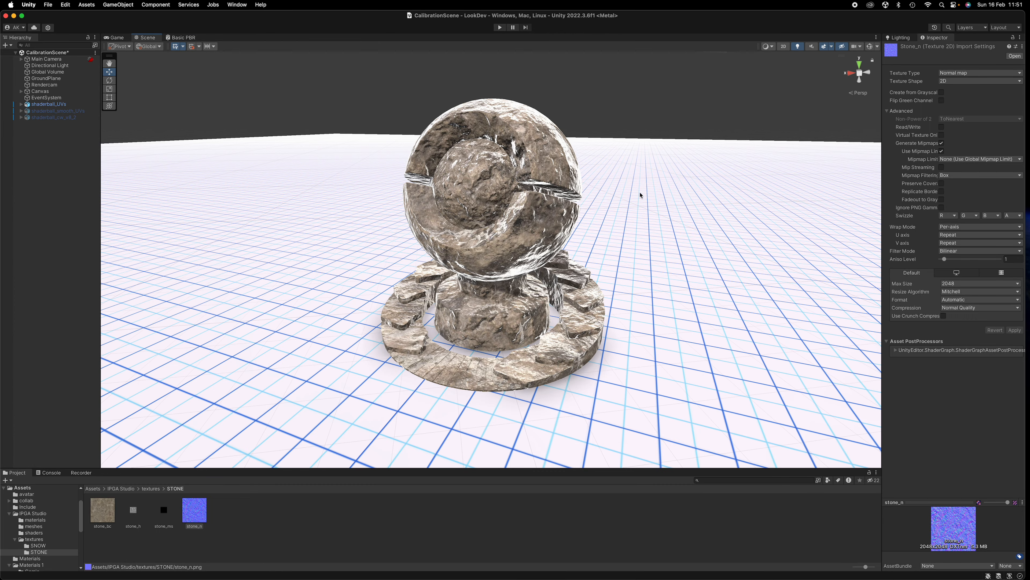
Select the Test PBR material in the Assets folder and try out its new Metallic control
{"action": "left_click_drag", "start_coordinate": [712, 199], "coordinate": [805, 164], "text": "alt"}
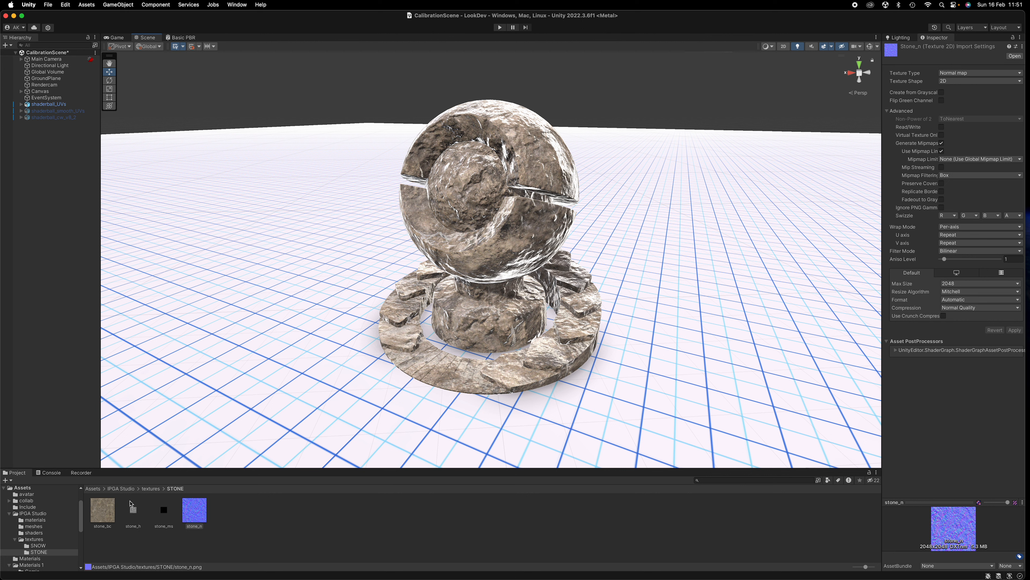
{"action": "left_click", "coordinate": [96, 488]}
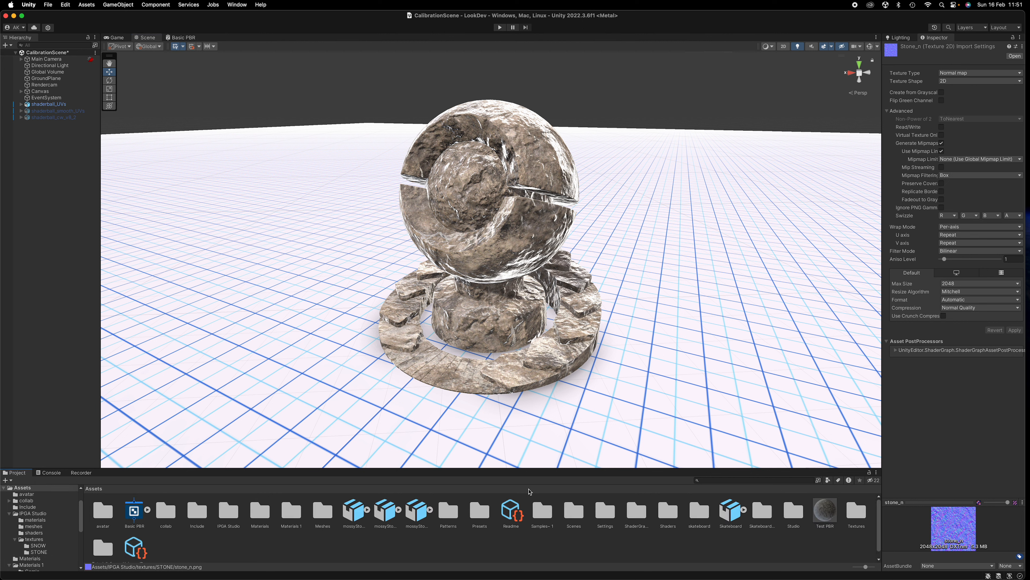
{"action": "left_click", "coordinate": [823, 510]}
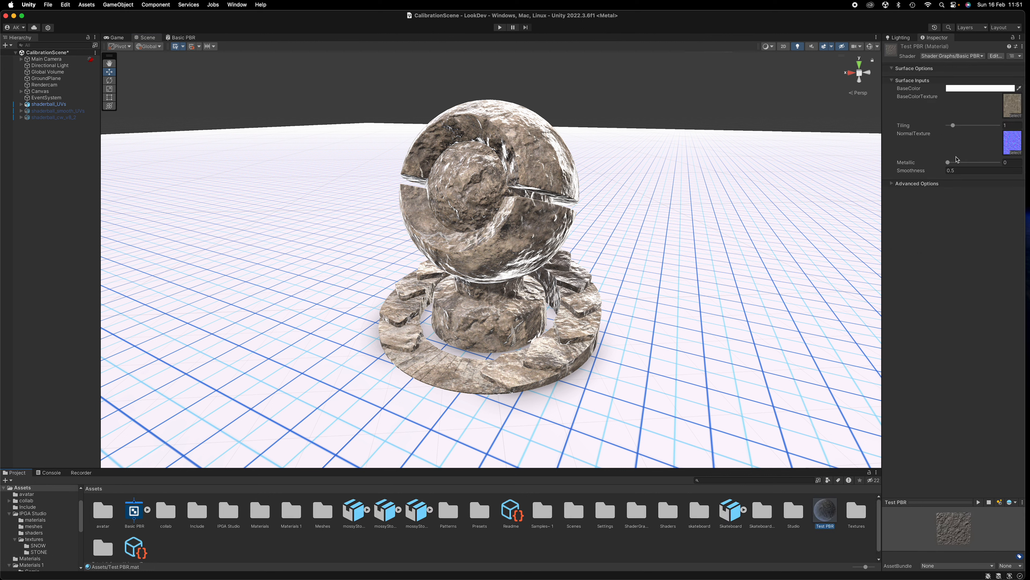
{"action": "left_click_drag", "start_coordinate": [948, 162], "coordinate": [920, 170]}
Set the Smoothness property's mode to Slider in the Basic PBR graph and save the graph
{"action": "left_click", "coordinate": [188, 38]}
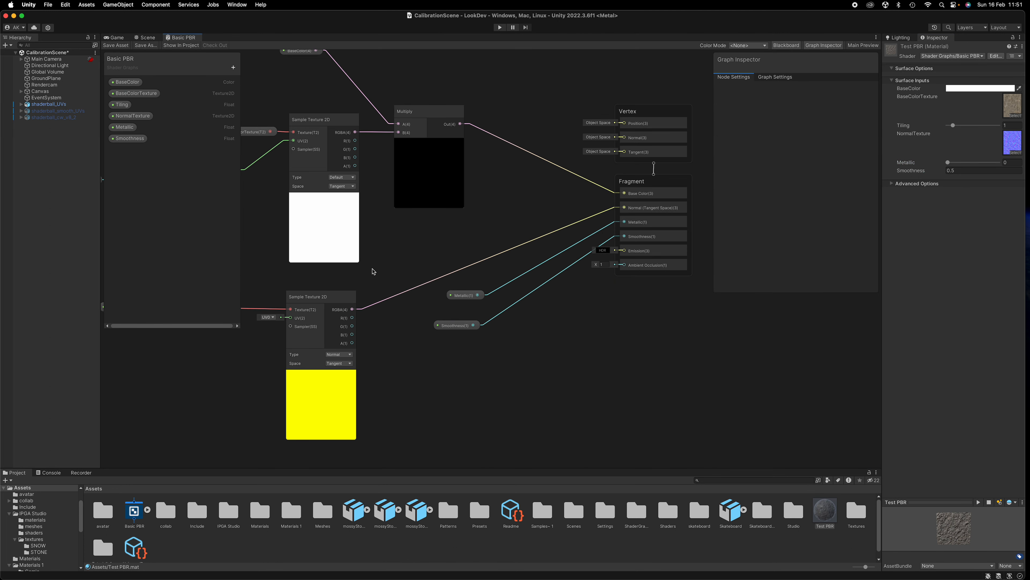
{"action": "left_click", "coordinate": [453, 326]}
{"action": "left_click", "coordinate": [803, 128]}
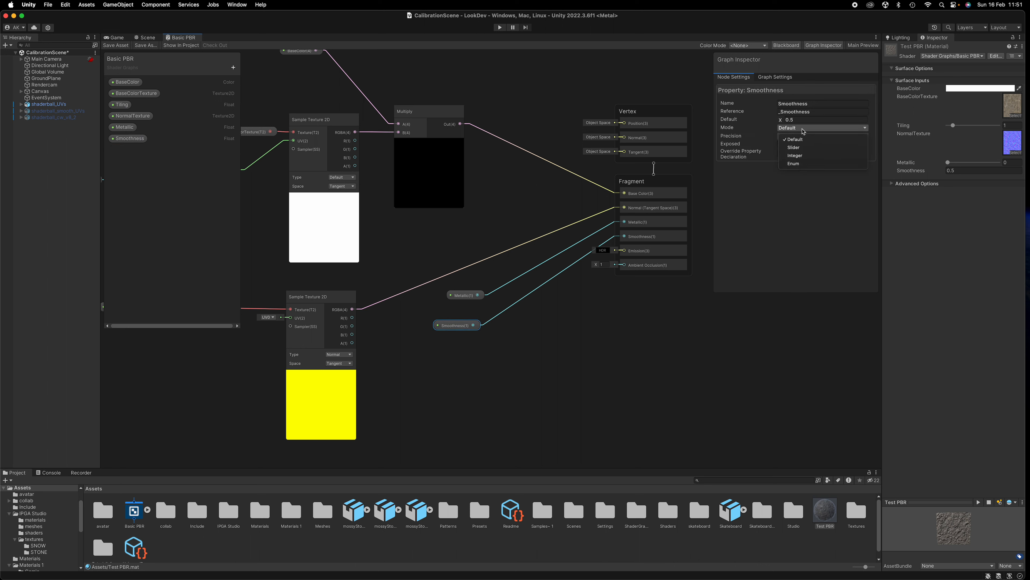
{"action": "left_click", "coordinate": [794, 147]}
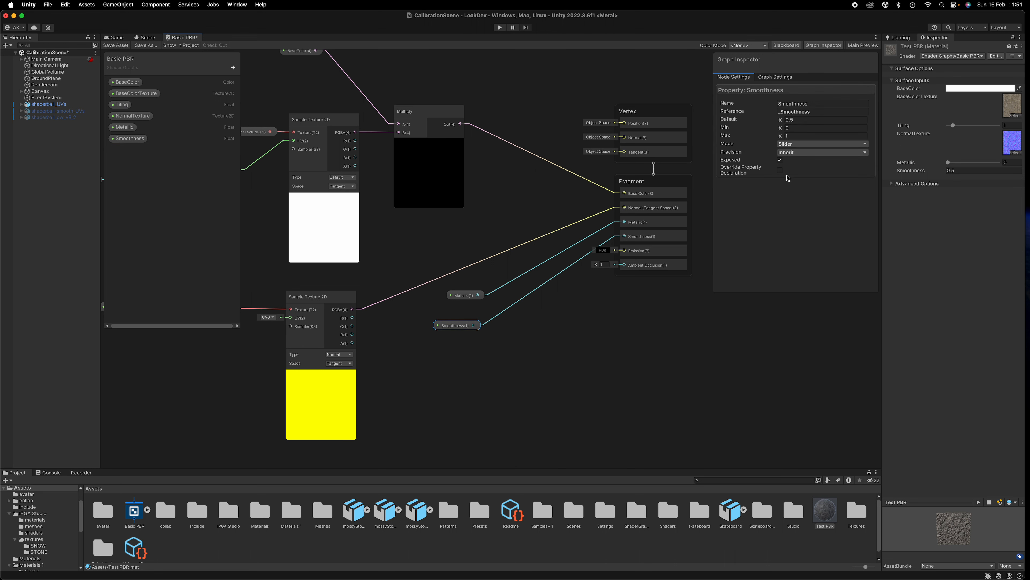
{"action": "left_click", "coordinate": [117, 45]}
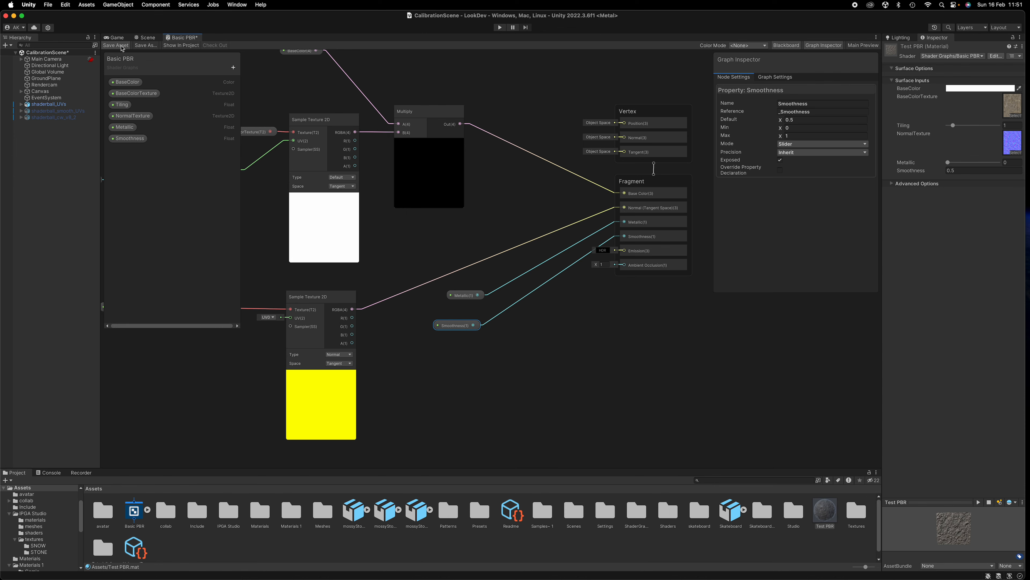
Lower the Test PBR material's Smoothness to about 0.134 and inspect the shader ball from several angles
{"action": "left_click", "coordinate": [146, 38]}
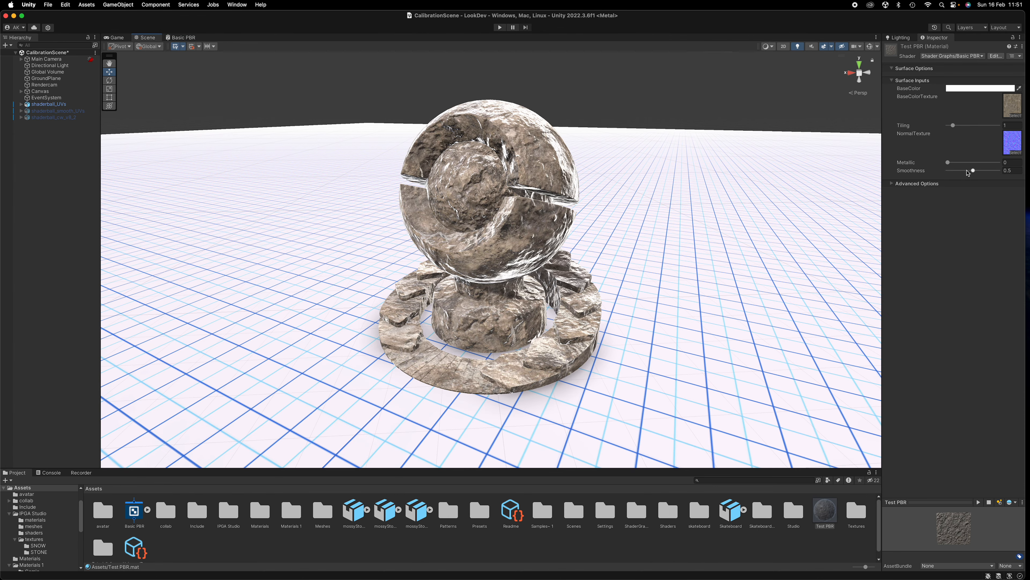
{"action": "mouse_move", "coordinate": [973, 171]}
{"action": "left_mouse_down"}
{"action": "mouse_move", "coordinate": [996, 172]}
{"action": "mouse_move", "coordinate": [958, 176]}
{"action": "left_mouse_up"}
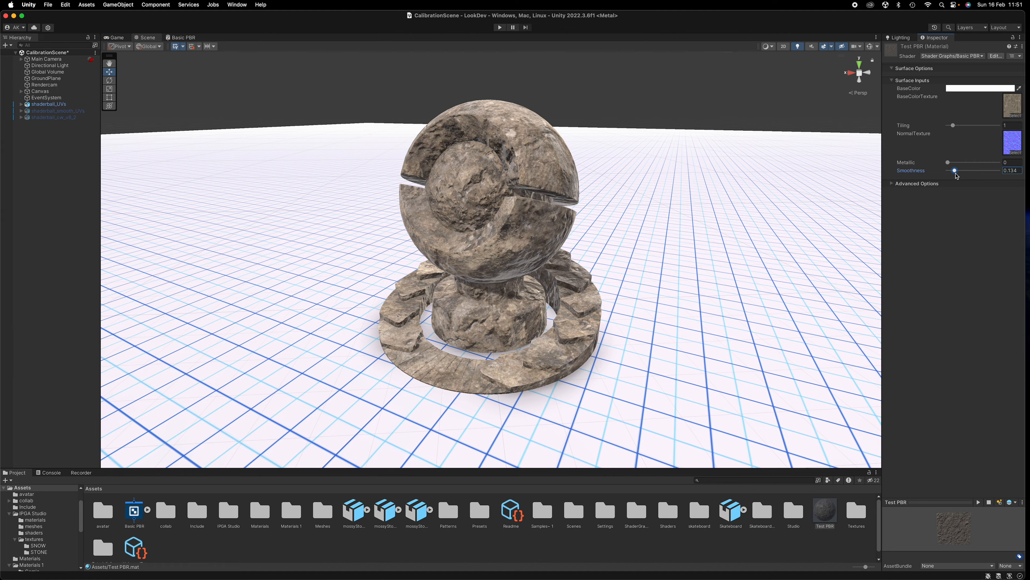
{"action": "left_click_drag", "start_coordinate": [748, 221], "coordinate": [390, 253], "text": "alt"}
{"action": "scroll", "coordinate": [597, 202], "scroll_direction": "up", "scroll_amount": 5}
{"action": "scroll", "coordinate": [613, 304], "scroll_direction": "down", "scroll_amount": 5}
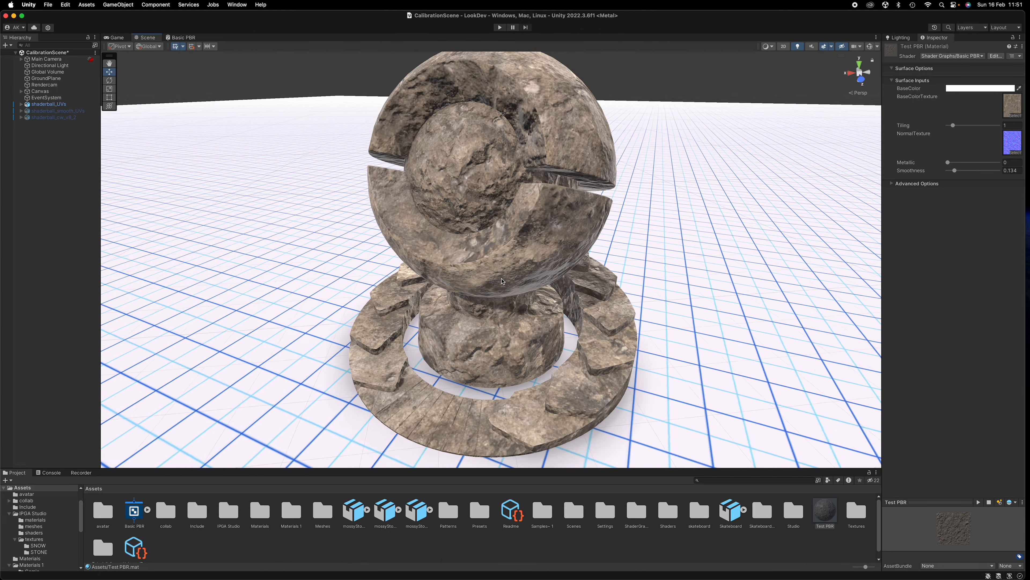
{"action": "left_click_drag", "start_coordinate": [614, 304], "coordinate": [323, 161], "text": "alt"}
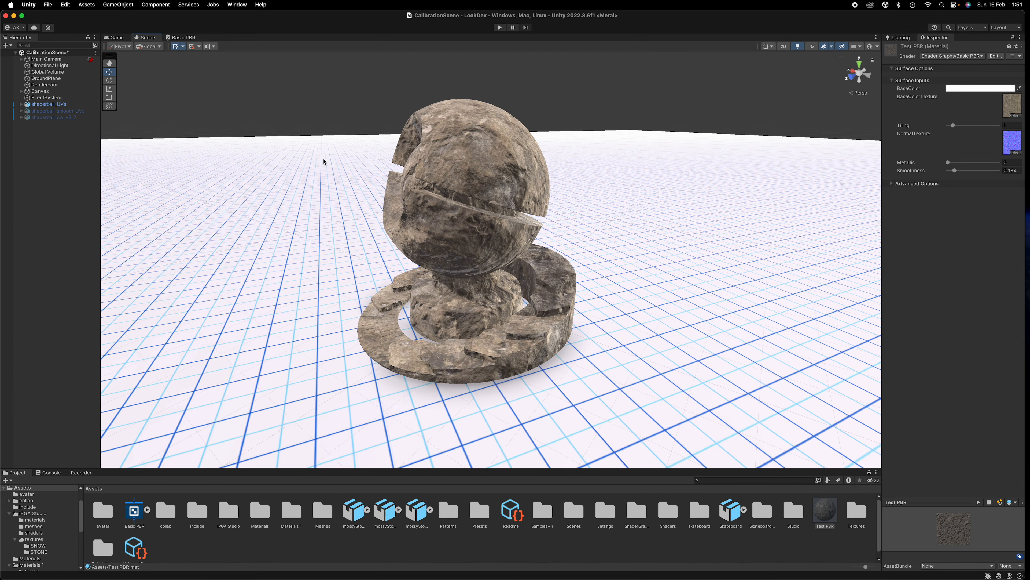
Try different Tiling values on the Test PBR material in the Game view, ending at 2.77
{"action": "left_click", "coordinate": [116, 38]}
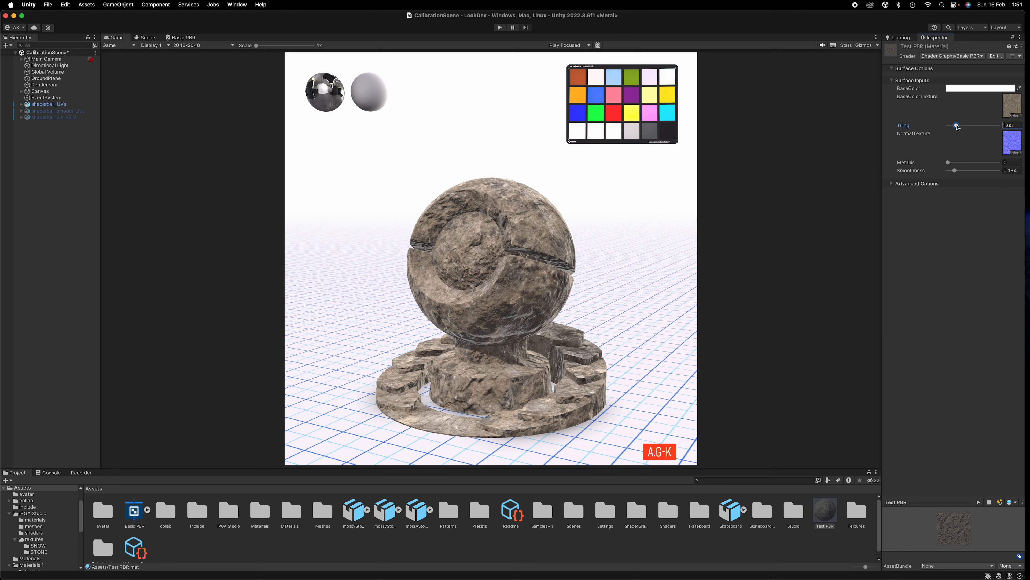
{"action": "left_click_drag", "start_coordinate": [959, 127], "coordinate": [964, 131]}
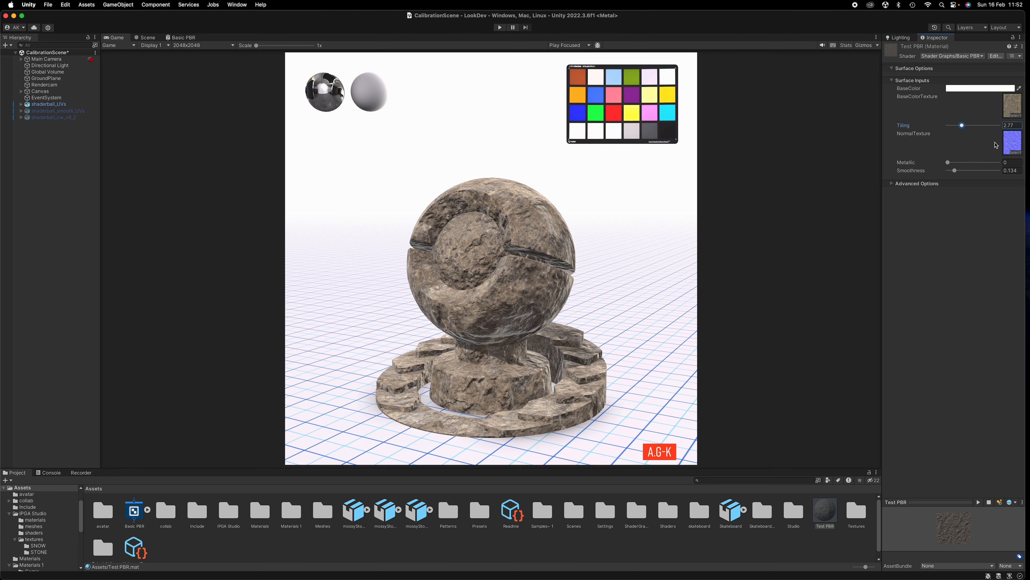
{"action": "left_click_drag", "start_coordinate": [962, 129], "coordinate": [961, 131]}
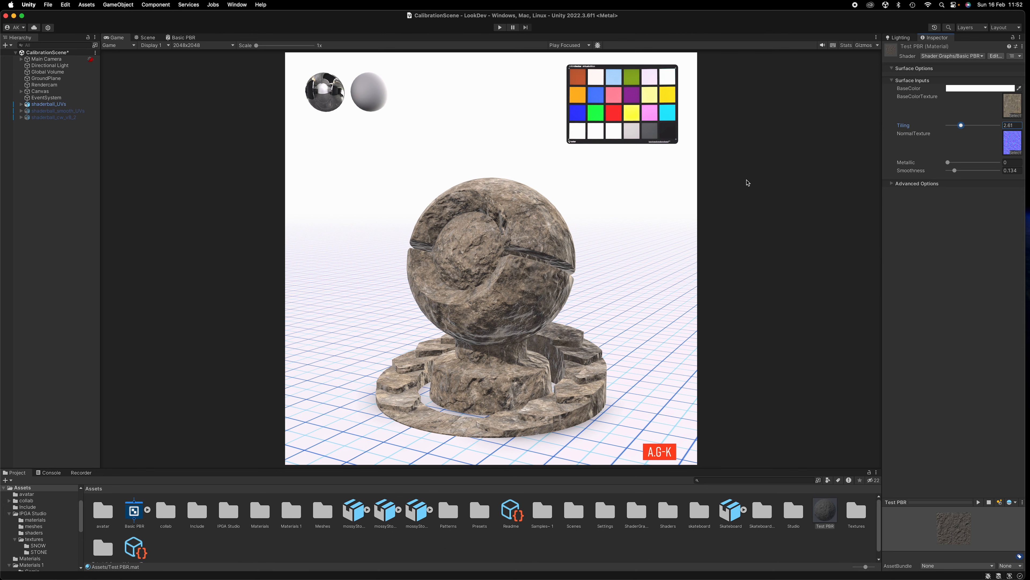
{"action": "key", "text": "super+z"}
In the Basic PBR graph, connect the Tiling And Offset output to the UV input of the normal map's Sample Texture 2D node
{"action": "left_click", "coordinate": [181, 37]}
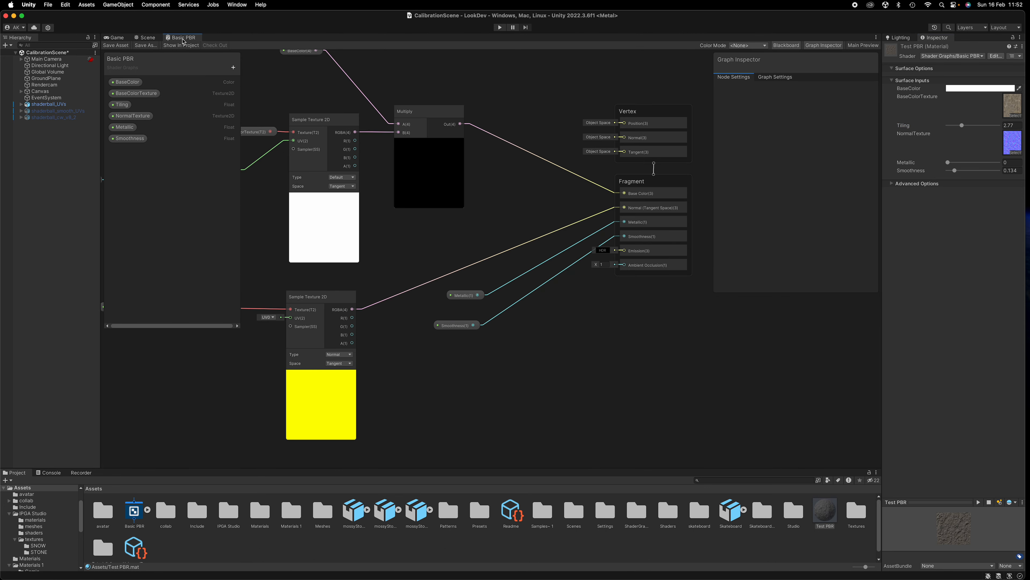
{"action": "scroll", "coordinate": [350, 280], "scroll_direction": "down", "scroll_amount": 1}
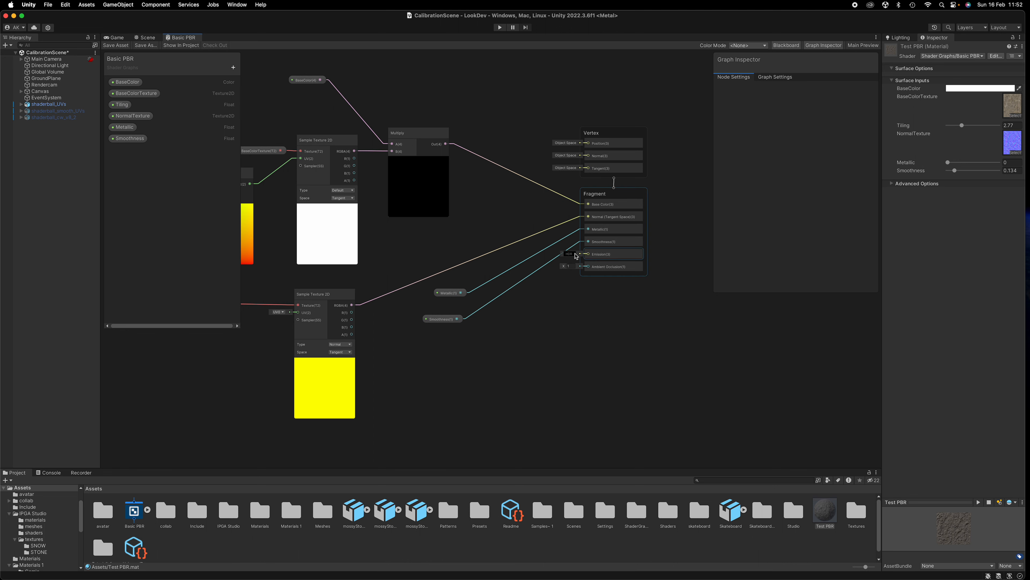
{"action": "scroll", "coordinate": [575, 379], "scroll_direction": "left", "scroll_amount": 10}
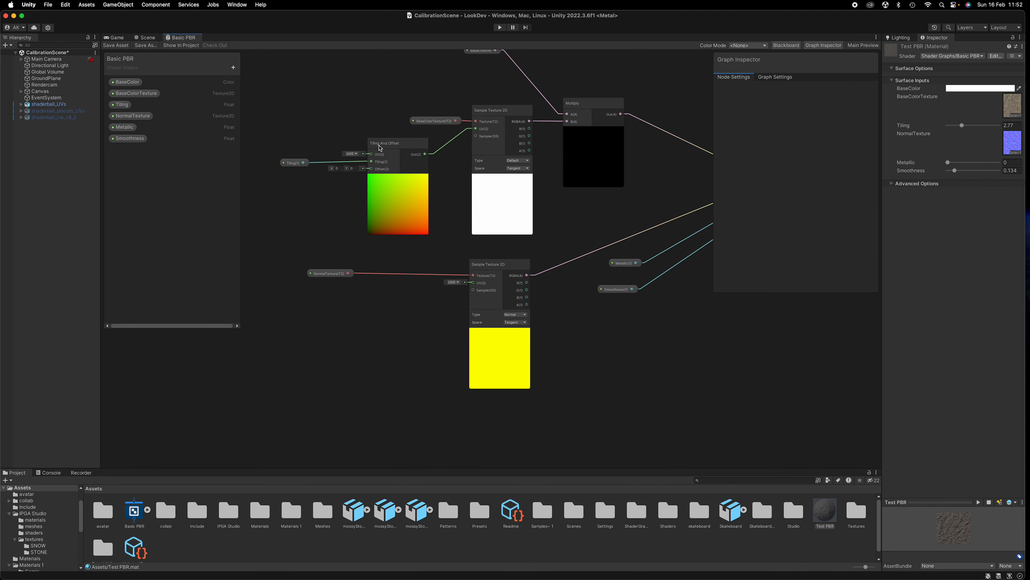
{"action": "left_click_drag", "start_coordinate": [425, 155], "coordinate": [474, 285]}
Set the Test PBR material's Tiling to about 1.86 and inspect the shader ball from several angles in the Scene view
{"action": "left_click", "coordinate": [144, 38]}
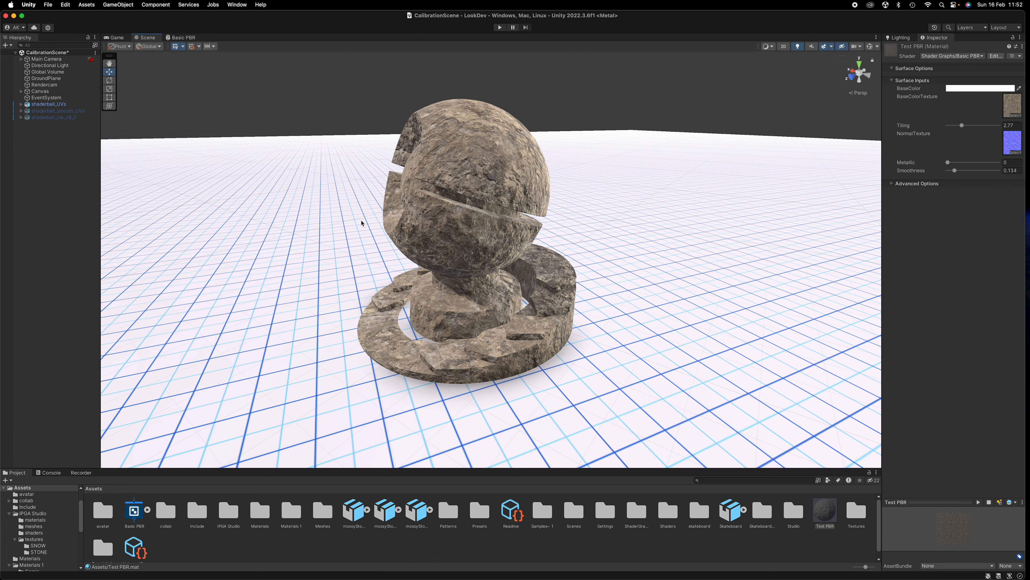
{"action": "left_click_drag", "start_coordinate": [407, 210], "coordinate": [439, 208], "text": "alt"}
{"action": "scroll", "coordinate": [438, 208], "scroll_direction": "up", "scroll_amount": 3}
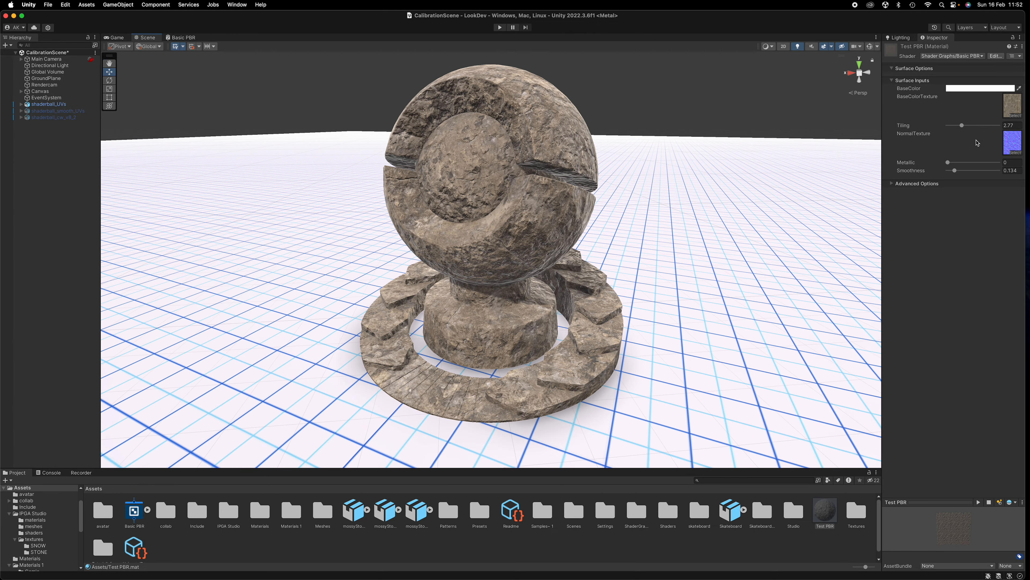
{"action": "left_click_drag", "start_coordinate": [963, 127], "coordinate": [957, 129]}
{"action": "left_click_drag", "start_coordinate": [572, 280], "coordinate": [216, 107], "text": "alt"}
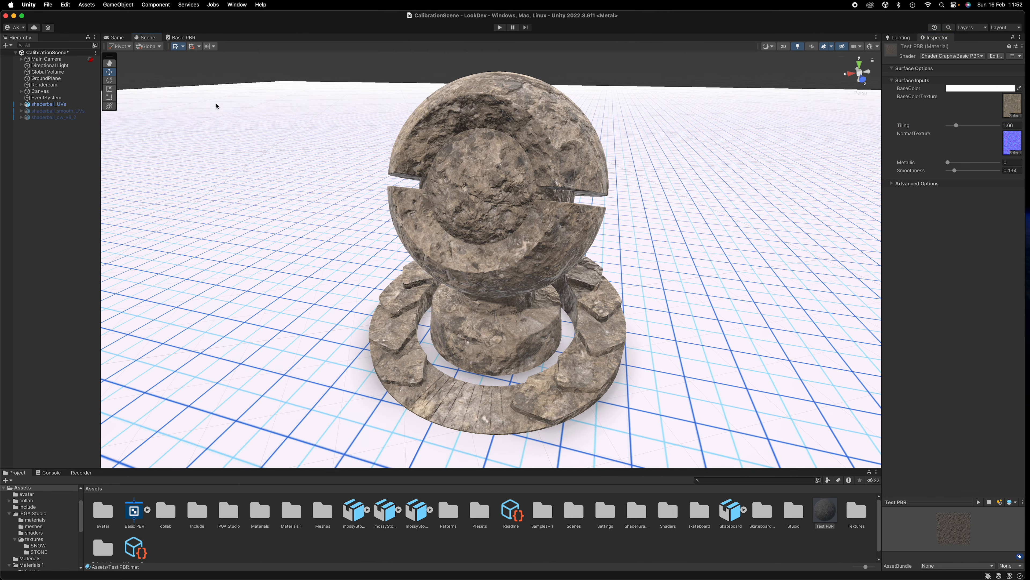
In the Basic PBR graph, hide the Tiling And Offset node's unused ports and preview, and move it beside the Tiling property node
{"action": "left_click", "coordinate": [178, 38]}
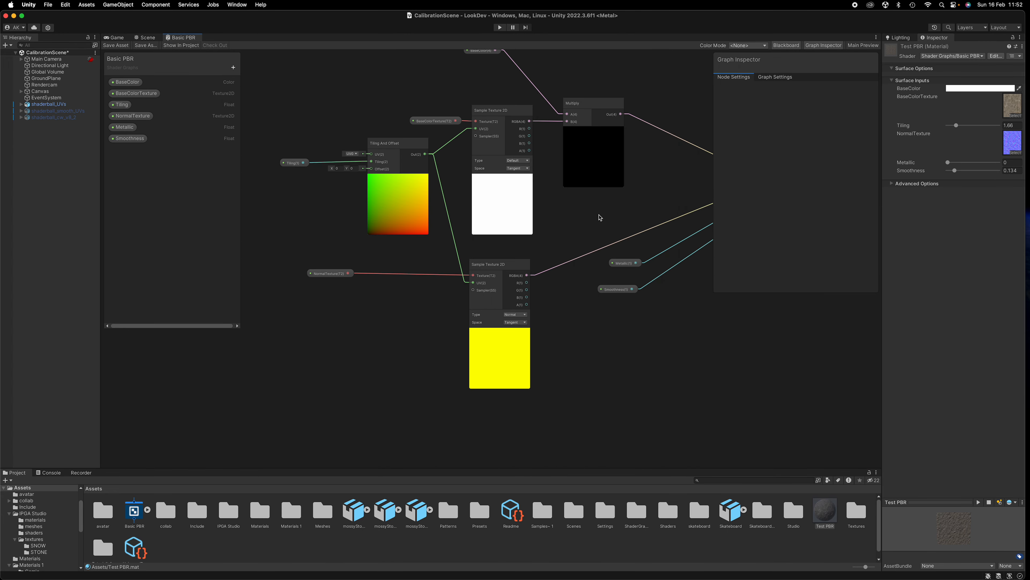
{"action": "middle_click_drag", "start_coordinate": [600, 218], "coordinate": [553, 327]}
{"action": "scroll", "coordinate": [552, 326], "scroll_direction": "down", "scroll_amount": 3}
{"action": "scroll", "coordinate": [554, 329], "scroll_direction": "up", "scroll_amount": 1}
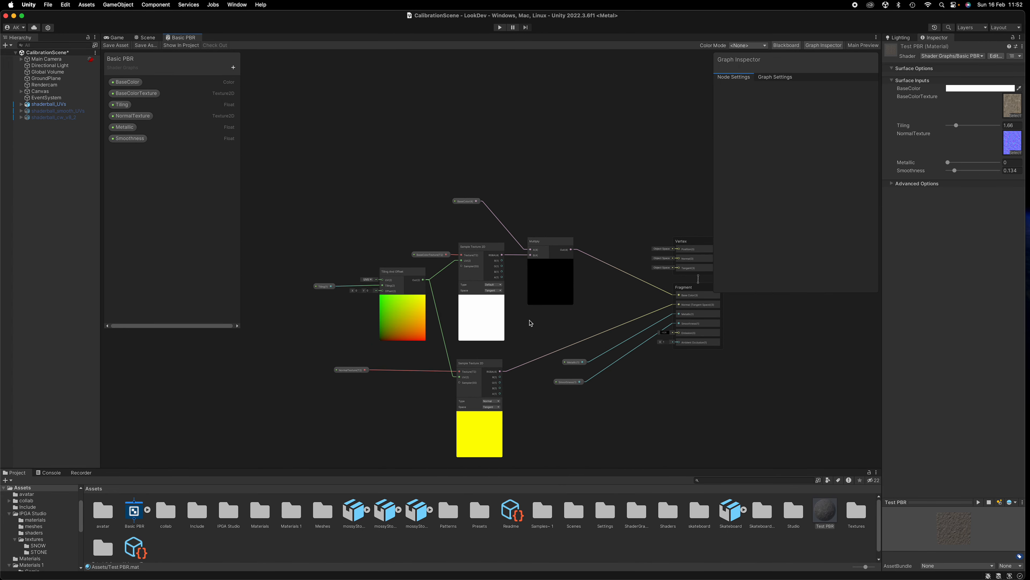
{"action": "scroll", "coordinate": [400, 317], "scroll_direction": "up", "scroll_amount": 3}
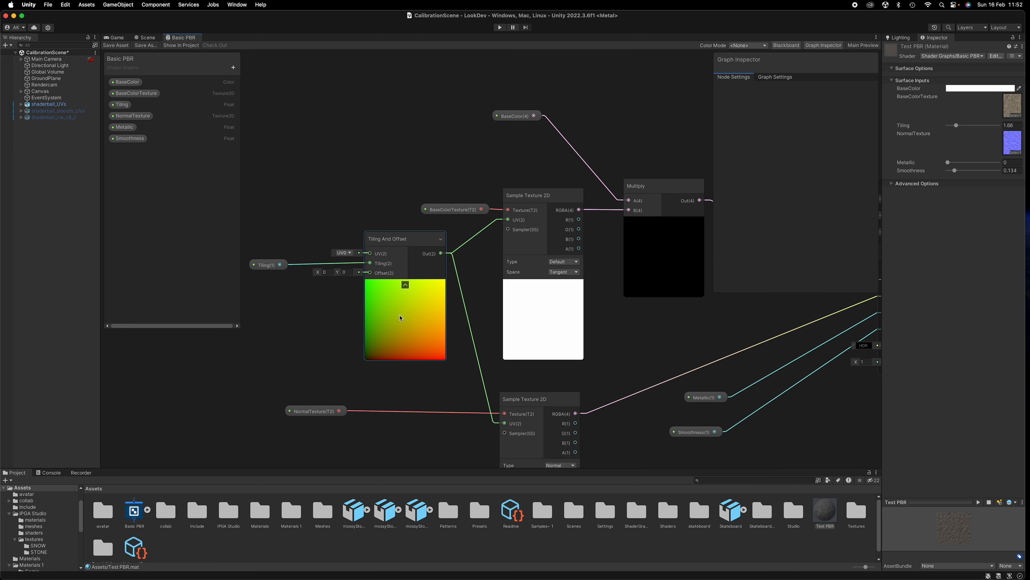
{"action": "left_click", "coordinate": [442, 240]}
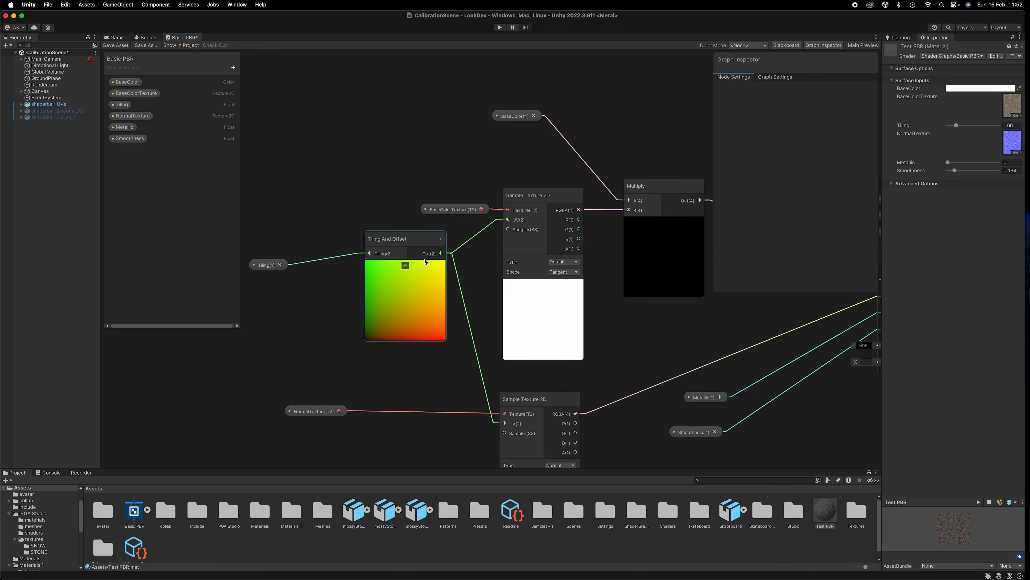
{"action": "left_click", "coordinate": [405, 266]}
{"action": "left_click_drag", "start_coordinate": [394, 245], "coordinate": [340, 254]}
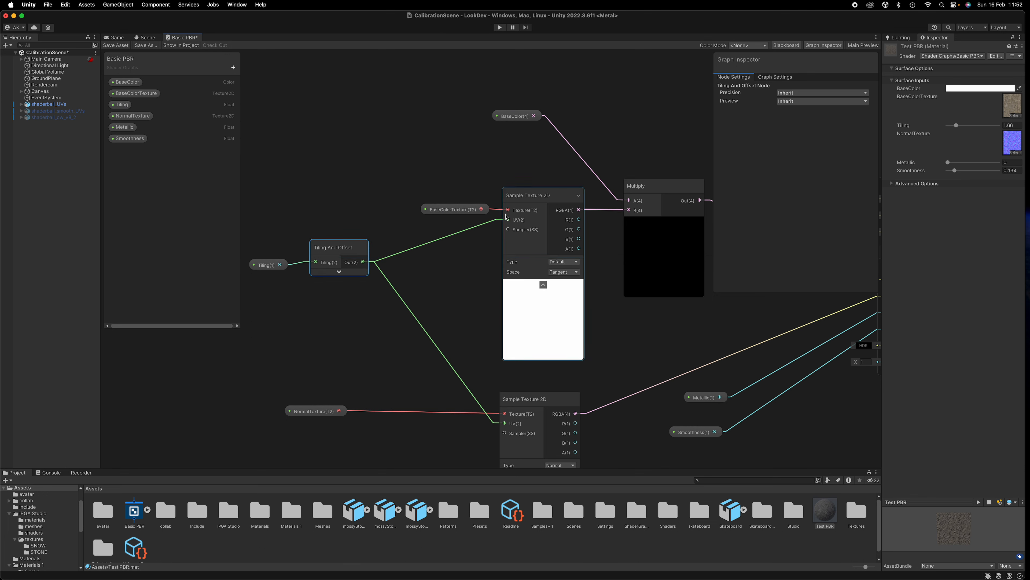
Collapse the base color Sample Texture 2D node's unused ports and preview, and arrange it with its BaseColorTexture node closer to Tiling And Offset
{"action": "left_click", "coordinate": [579, 197]}
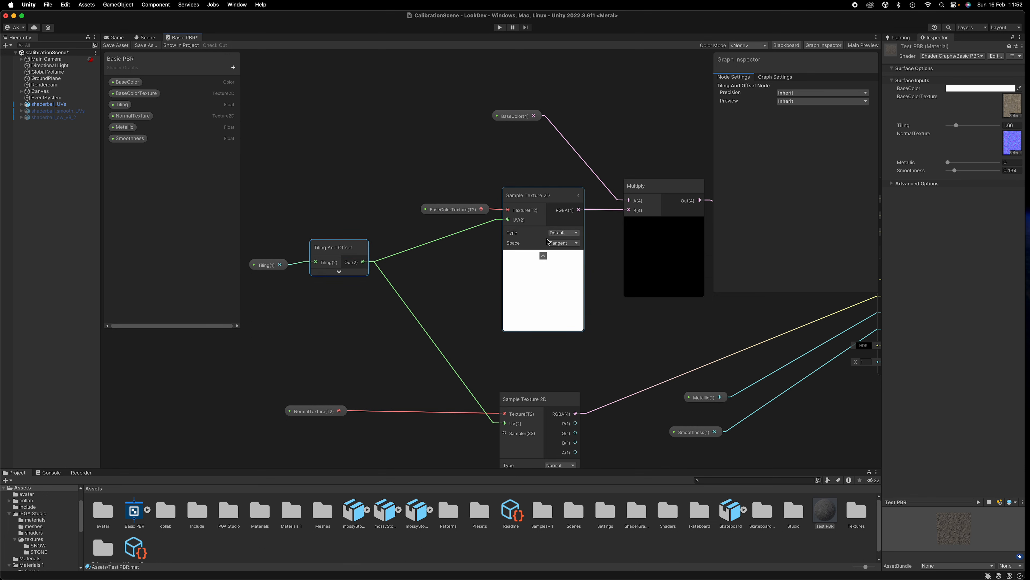
{"action": "left_click", "coordinate": [543, 256]}
{"action": "left_click_drag", "start_coordinate": [545, 199], "coordinate": [415, 254]}
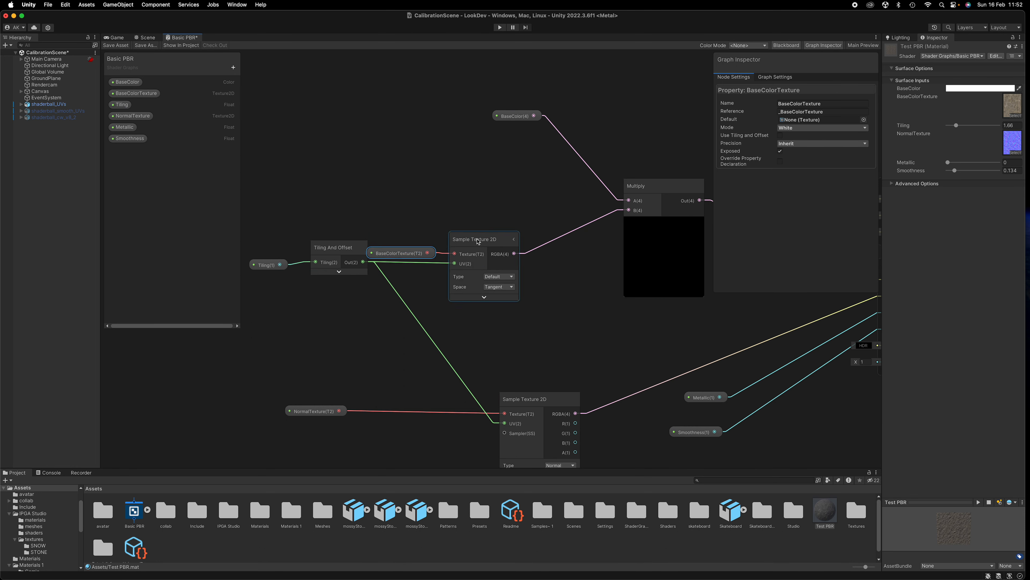
{"action": "left_click_drag", "start_coordinate": [477, 242], "coordinate": [421, 255]}
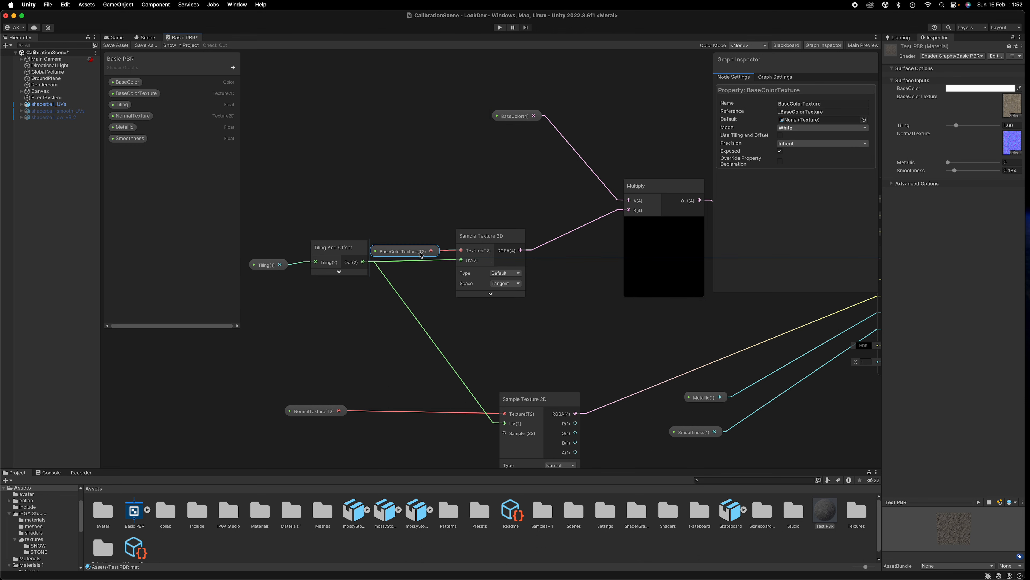
{"action": "left_click", "coordinate": [480, 240]}
{"action": "left_click_drag", "start_coordinate": [478, 239], "coordinate": [480, 247]}
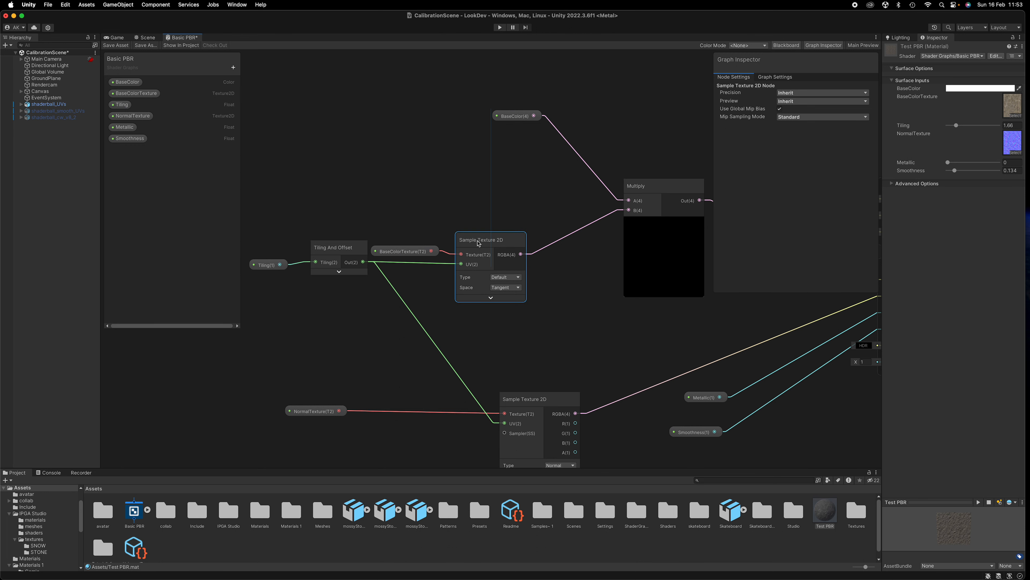
{"action": "left_click_drag", "start_coordinate": [397, 252], "coordinate": [406, 240]}
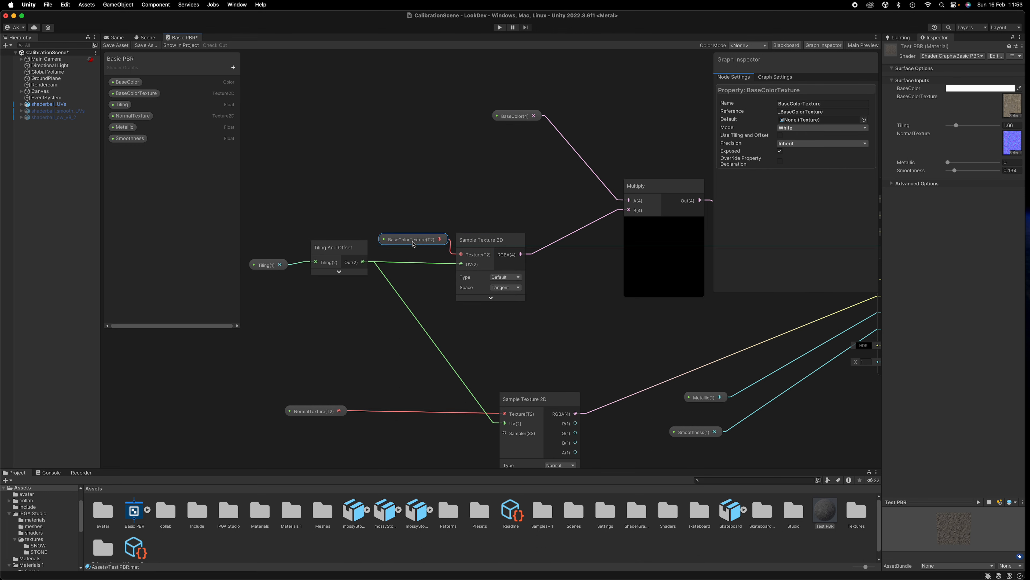
Collapse the normal Sample Texture 2D node, stack it under the base color sampler, and realign the NormalTexture, Tiling And Offset and Tiling nodes
{"action": "left_click_drag", "start_coordinate": [338, 253], "coordinate": [377, 321]}
{"action": "left_click_drag", "start_coordinate": [544, 399], "coordinate": [500, 324]}
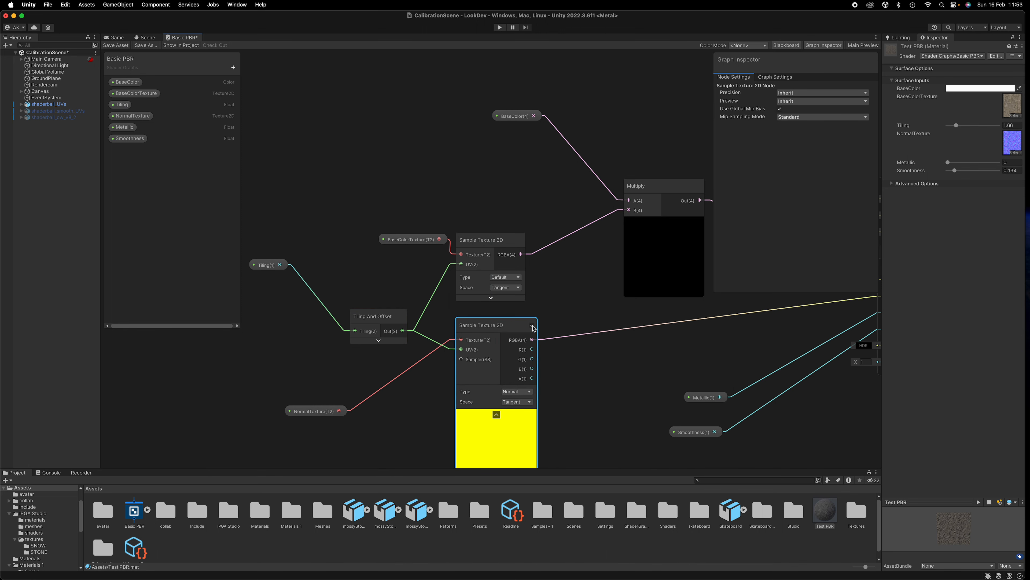
{"action": "left_click", "coordinate": [532, 325]}
{"action": "left_click", "coordinate": [497, 386]}
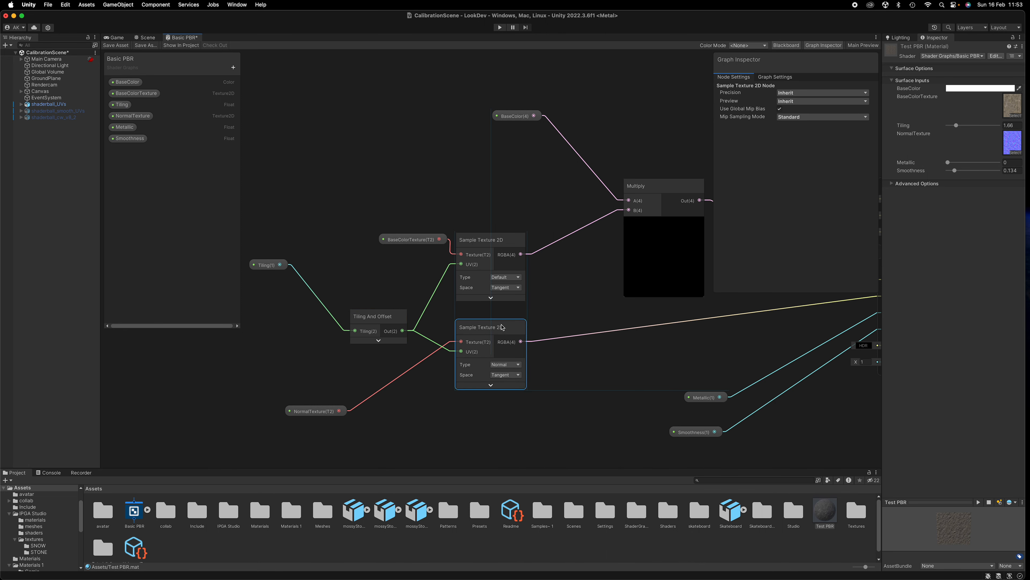
{"action": "left_click_drag", "start_coordinate": [329, 417], "coordinate": [370, 279]}
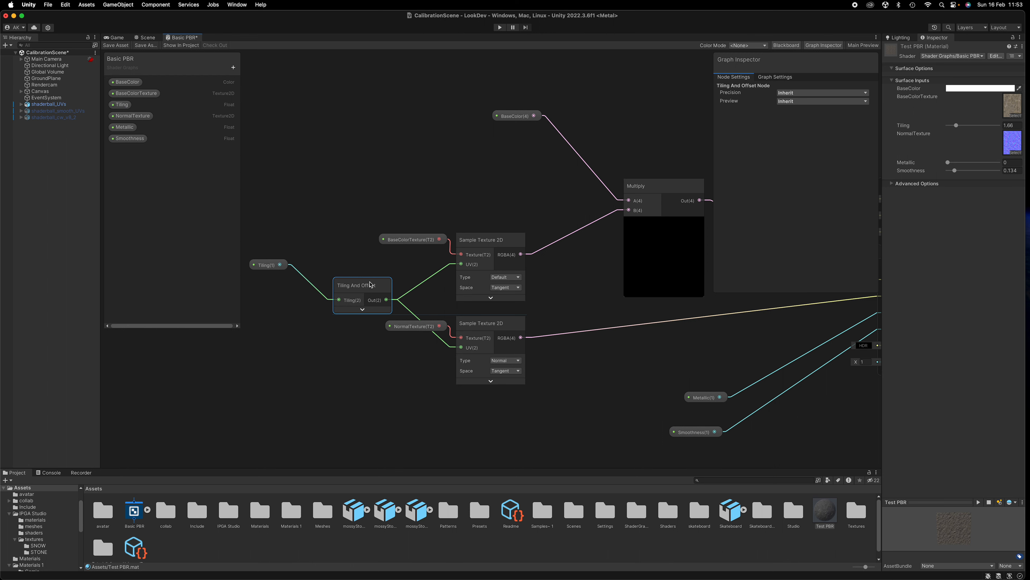
{"action": "left_click_drag", "start_coordinate": [266, 271], "coordinate": [271, 304]}
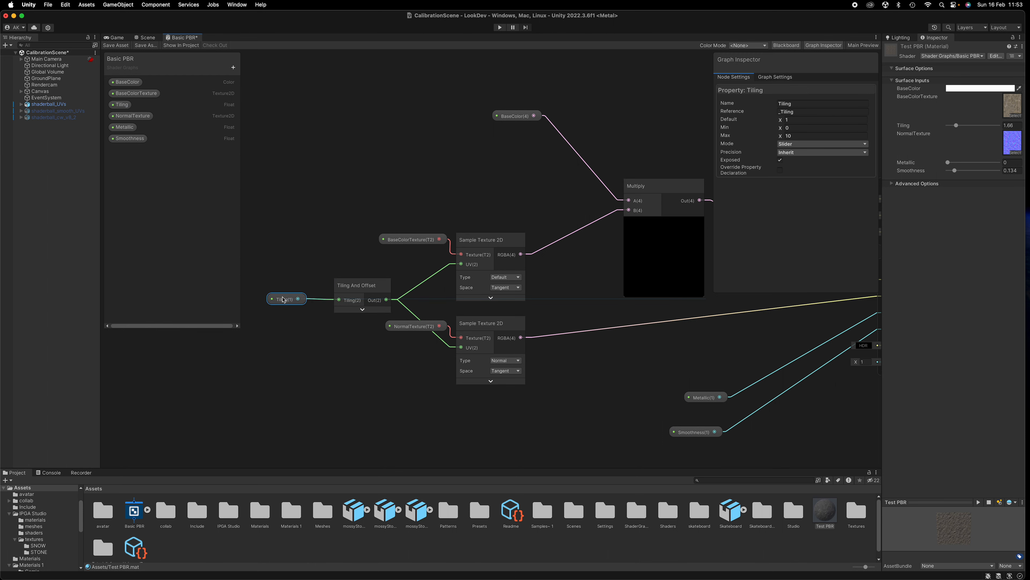
Collapse the Multiply node's preview and place it beside the base color sampler, with the BaseColor node just above its input
{"action": "middle_click_drag", "start_coordinate": [587, 304], "coordinate": [408, 325]}
{"action": "left_click", "coordinate": [475, 210]}
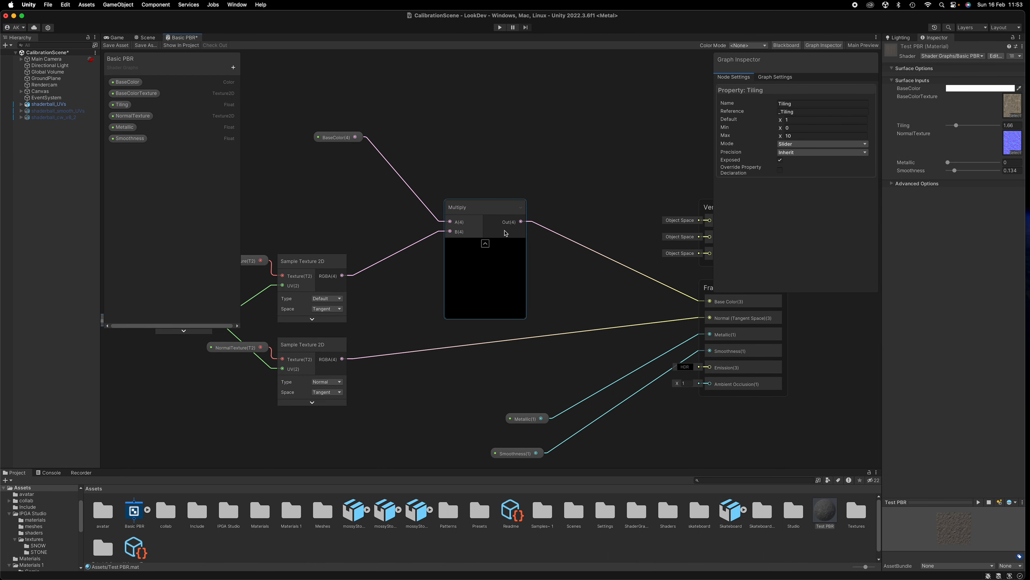
{"action": "left_click", "coordinate": [485, 244]}
{"action": "left_click", "coordinate": [484, 208]}
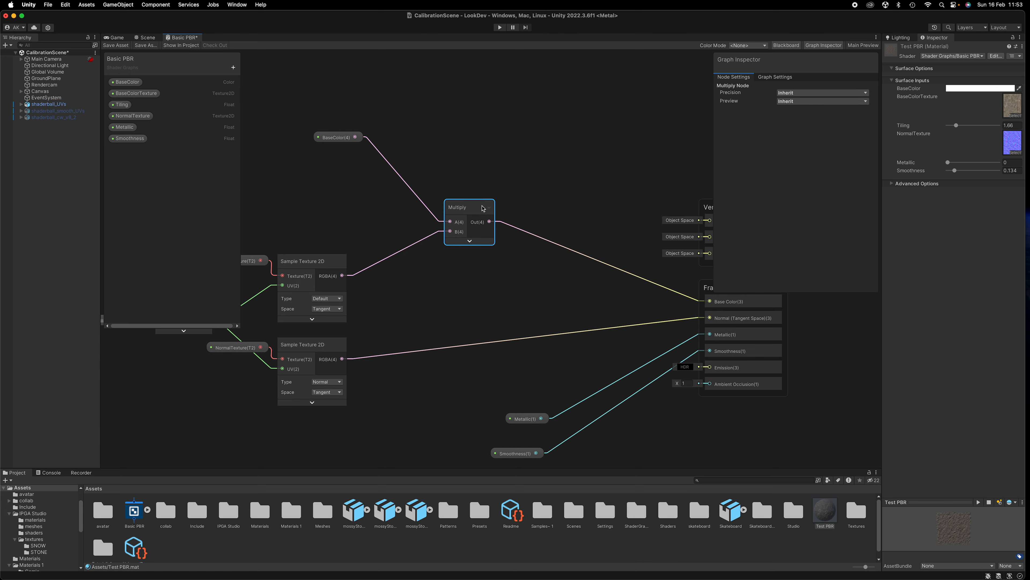
{"action": "left_click_drag", "start_coordinate": [483, 210], "coordinate": [453, 251]}
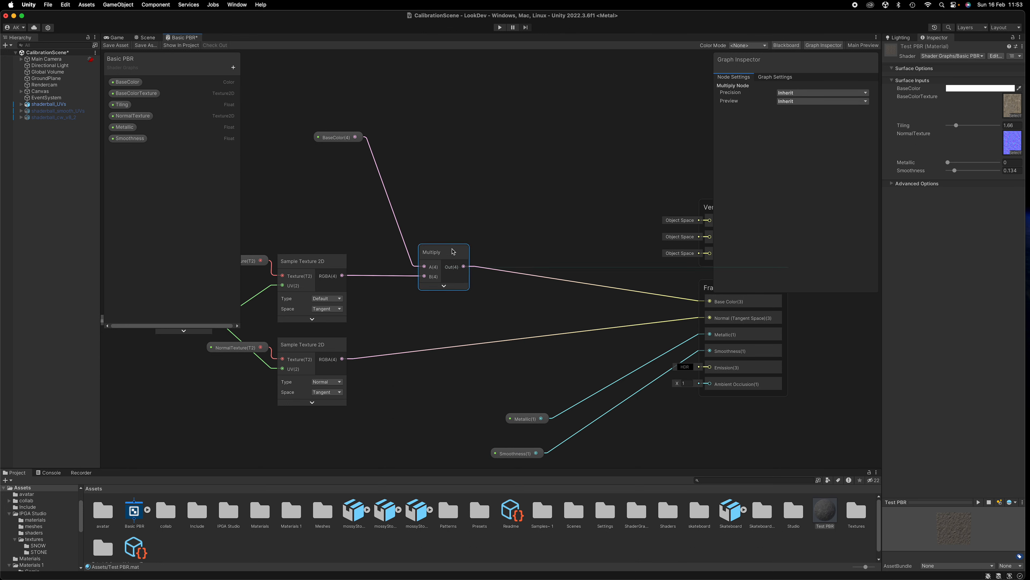
{"action": "left_click_drag", "start_coordinate": [341, 140], "coordinate": [386, 241]}
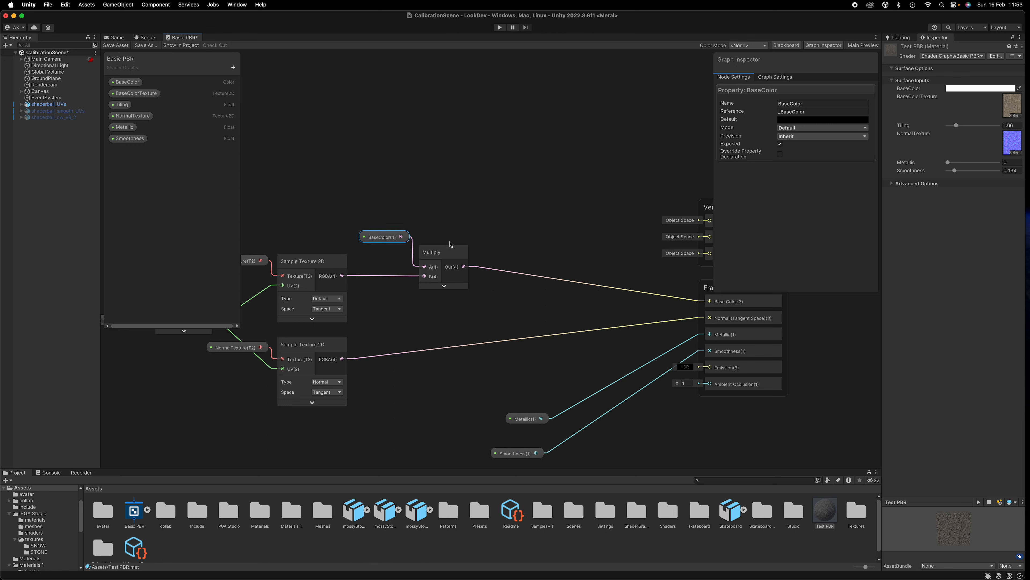
Place the Metallic and Smoothness nodes next to their Fragment inputs and shift all the texture and color nodes closer to the master stack
{"action": "scroll", "coordinate": [474, 317], "scroll_direction": "down", "scroll_amount": 5}
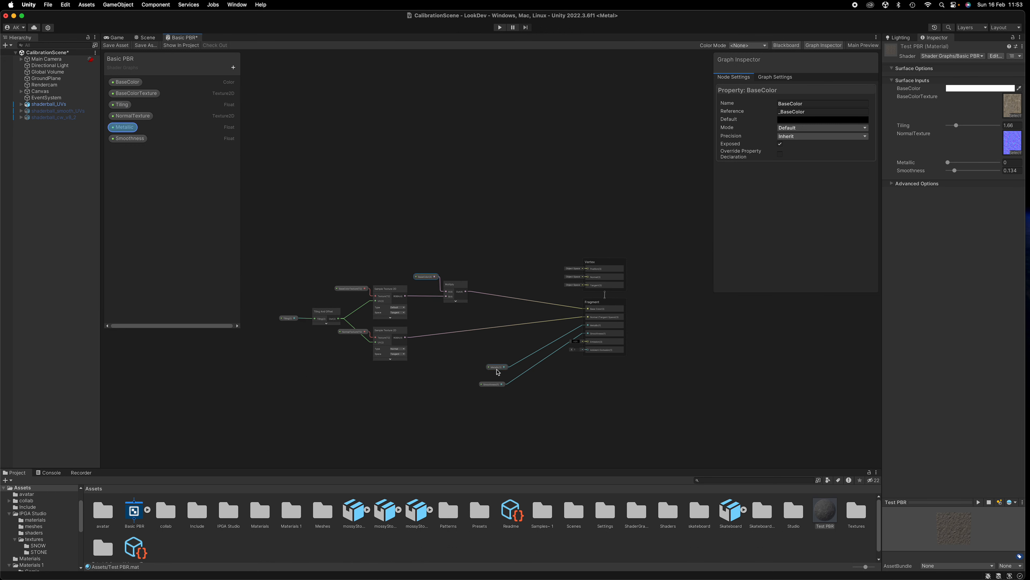
{"action": "left_click_drag", "start_coordinate": [505, 371], "coordinate": [572, 329]}
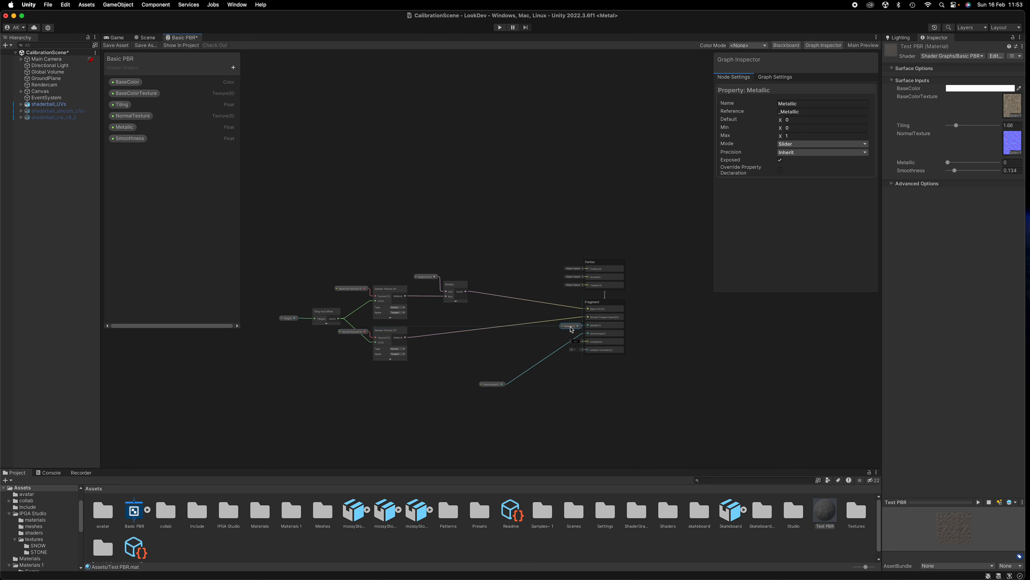
{"action": "left_click_drag", "start_coordinate": [492, 384], "coordinate": [571, 336]}
{"action": "left_click_drag", "start_coordinate": [490, 239], "coordinate": [279, 408]}
{"action": "left_click_drag", "start_coordinate": [459, 293], "coordinate": [543, 292]}
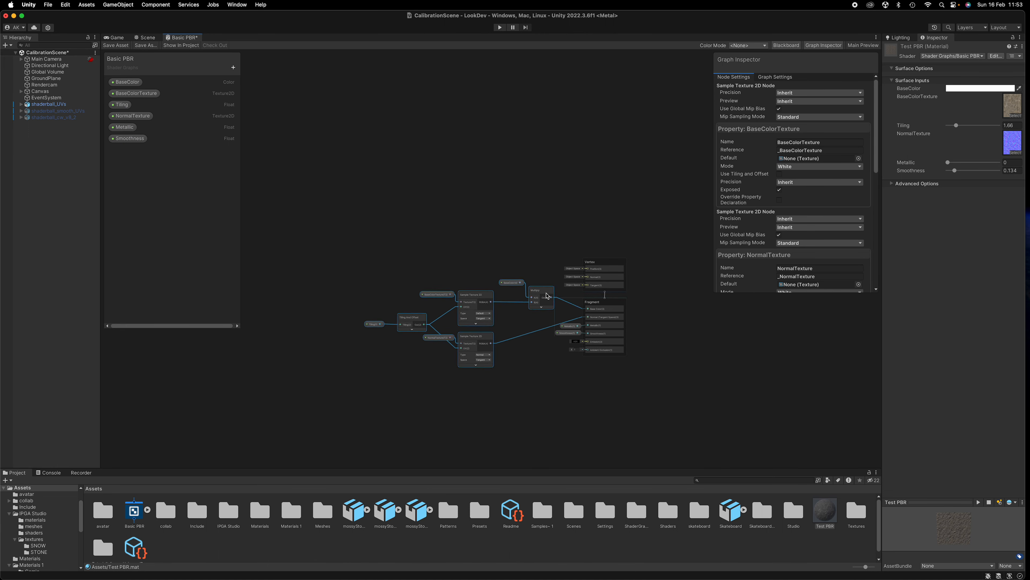
{"action": "left_click", "coordinate": [456, 239]}
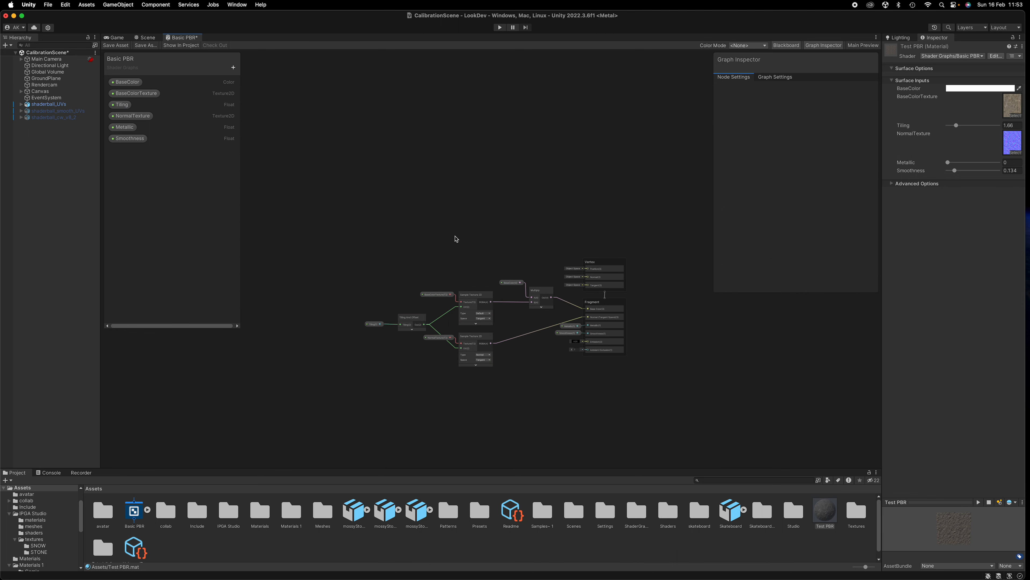
Add a sticky note below the NormalTexture node and title it Normals
{"action": "right_click", "coordinate": [460, 218]}
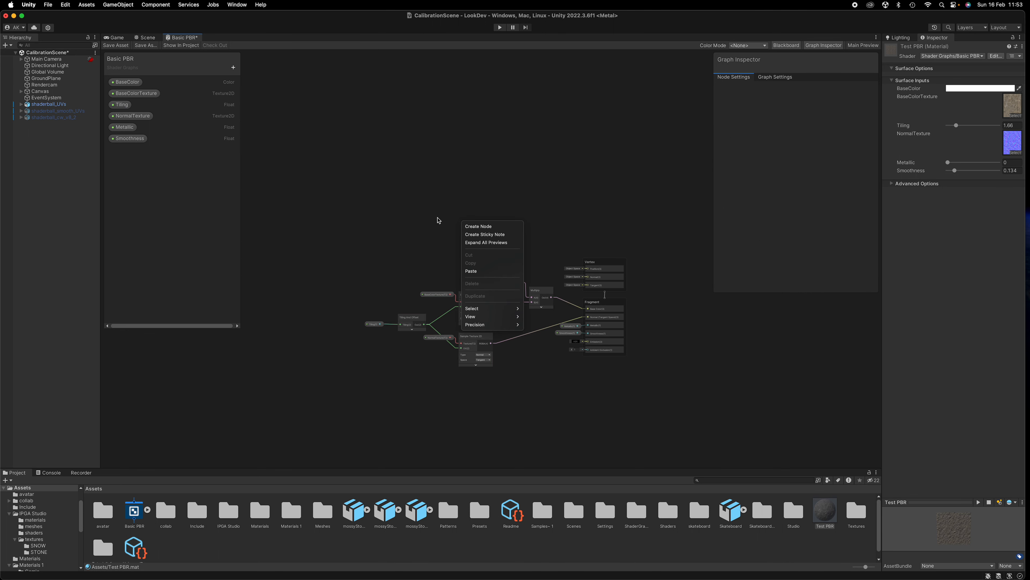
{"action": "left_click", "coordinate": [493, 234]}
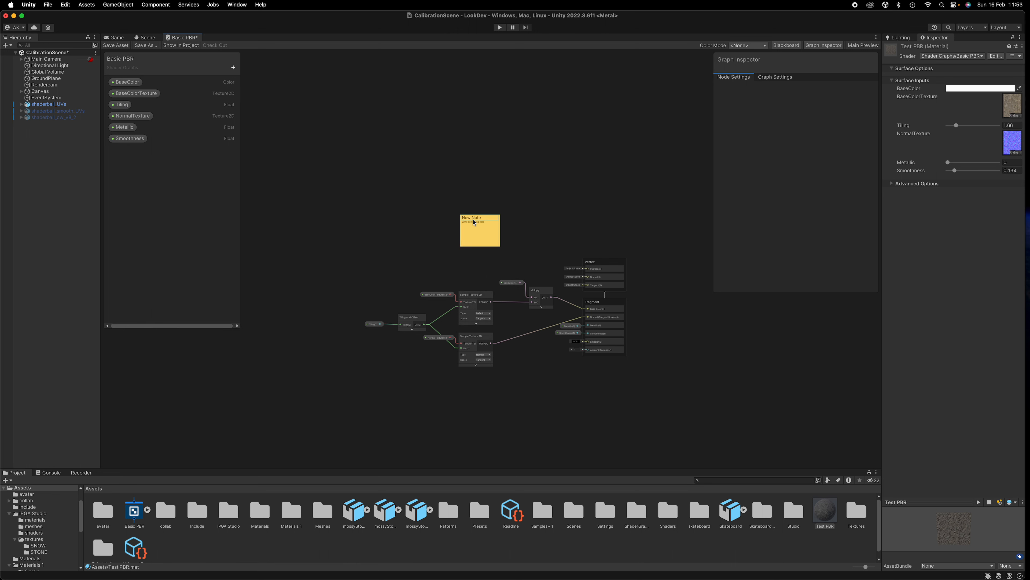
{"action": "left_click_drag", "start_coordinate": [474, 222], "coordinate": [419, 354]}
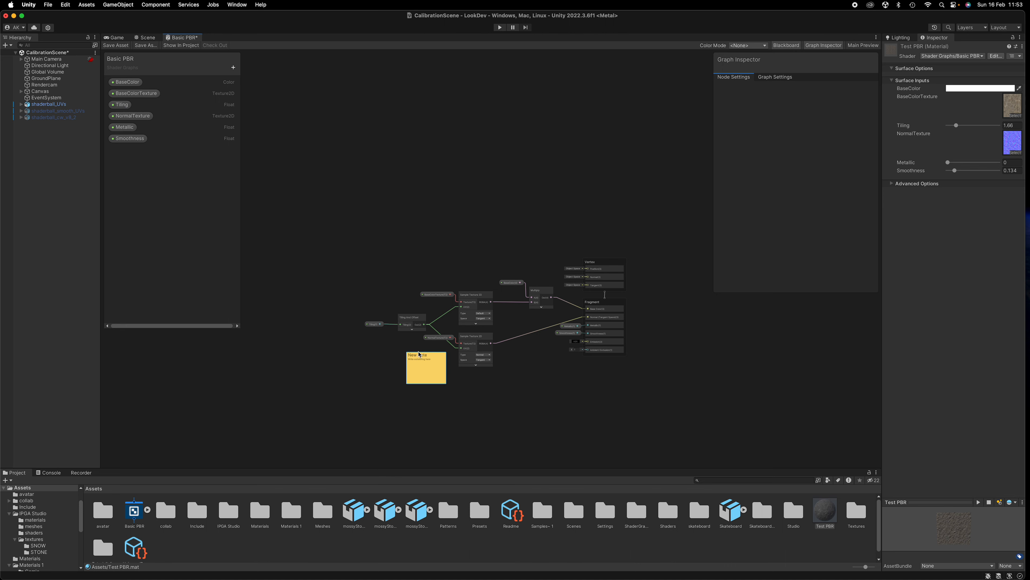
{"action": "scroll", "coordinate": [419, 354], "scroll_direction": "up", "scroll_amount": 5}
{"action": "double_click", "coordinate": [428, 352]}
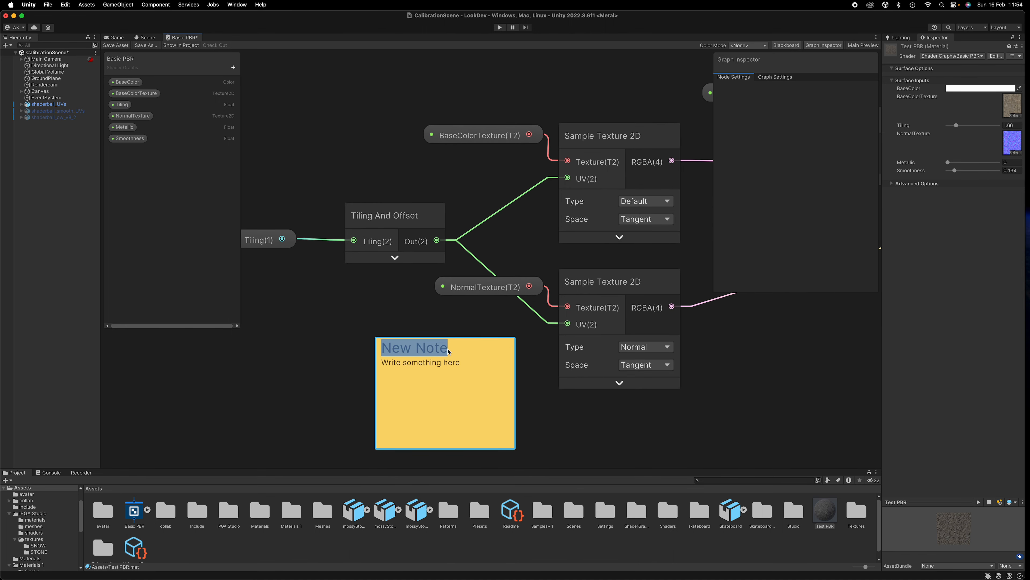
{"action": "type", "text": "Normals"}
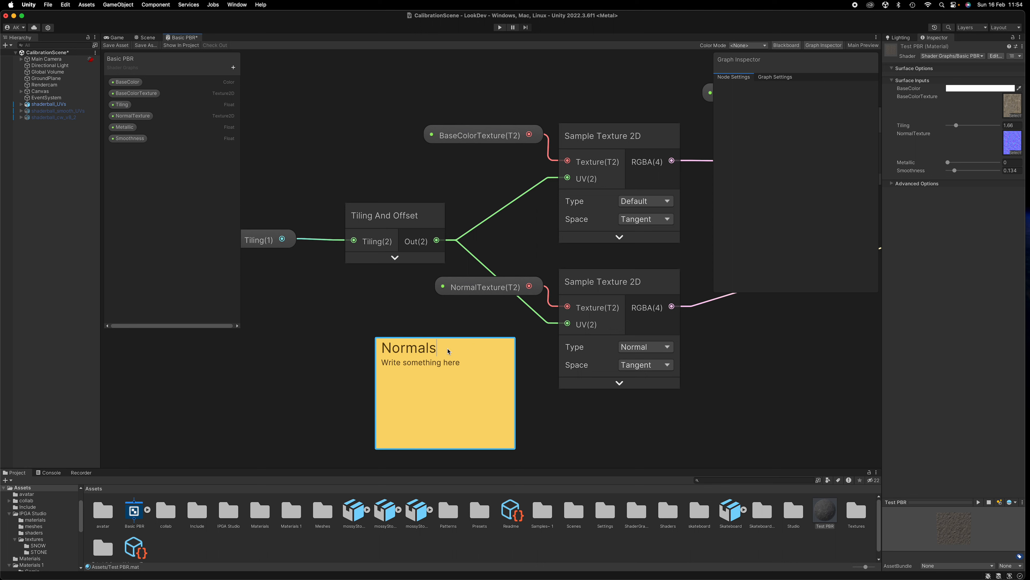
{"action": "left_click", "coordinate": [568, 426]}
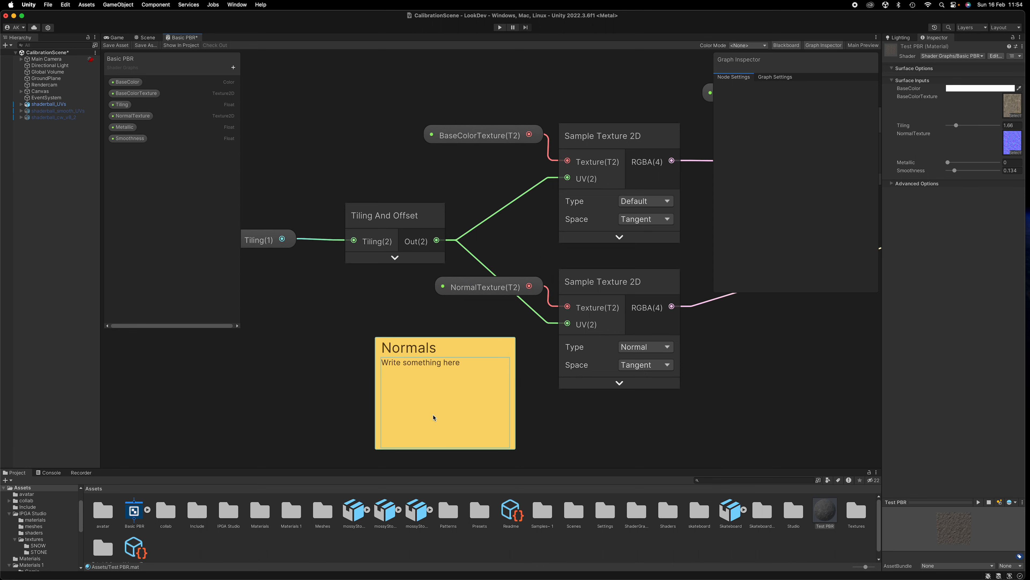
Move the Normals sticky note above the BaseColor and Multiply nodes and open its title for editing
{"action": "scroll", "coordinate": [433, 425], "scroll_direction": "down", "scroll_amount": 5}
{"action": "scroll", "coordinate": [434, 424], "scroll_direction": "up", "scroll_amount": 5}
{"action": "scroll", "coordinate": [437, 429], "scroll_direction": "down", "scroll_amount": 4}
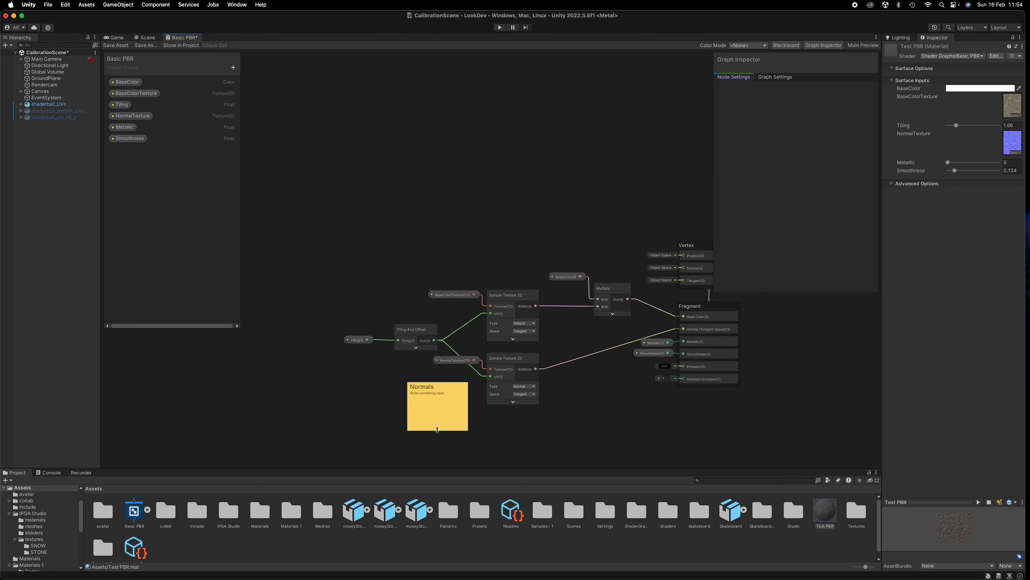
{"action": "middle_click_drag", "start_coordinate": [607, 406], "coordinate": [578, 294]}
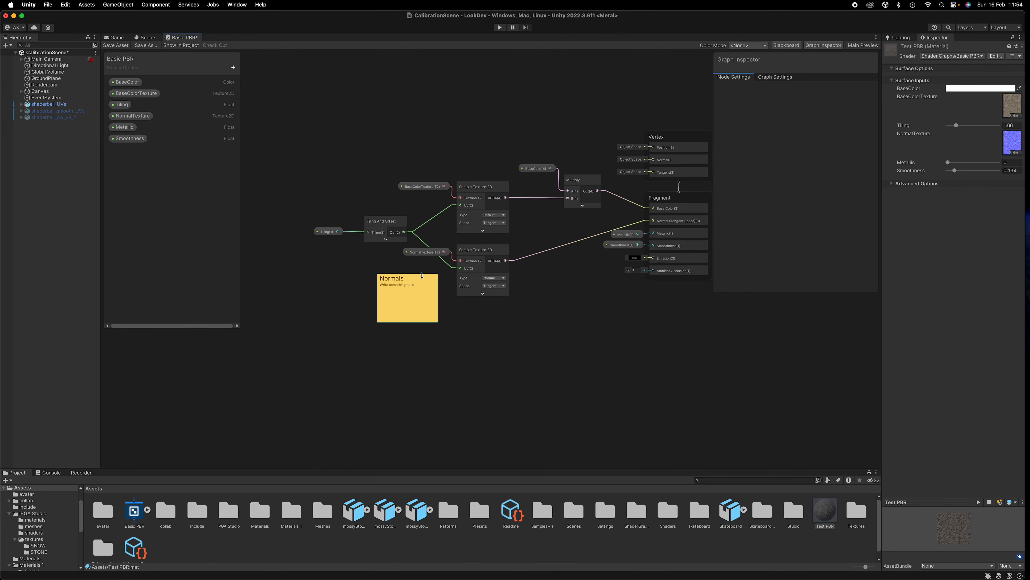
{"action": "left_click_drag", "start_coordinate": [418, 291], "coordinate": [579, 127]}
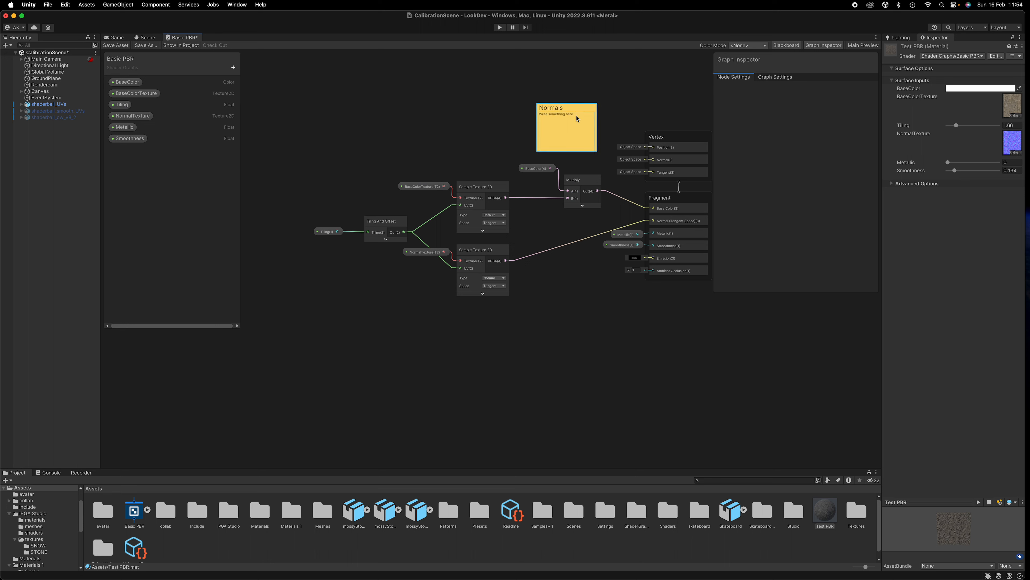
{"action": "double_click", "coordinate": [564, 108]}
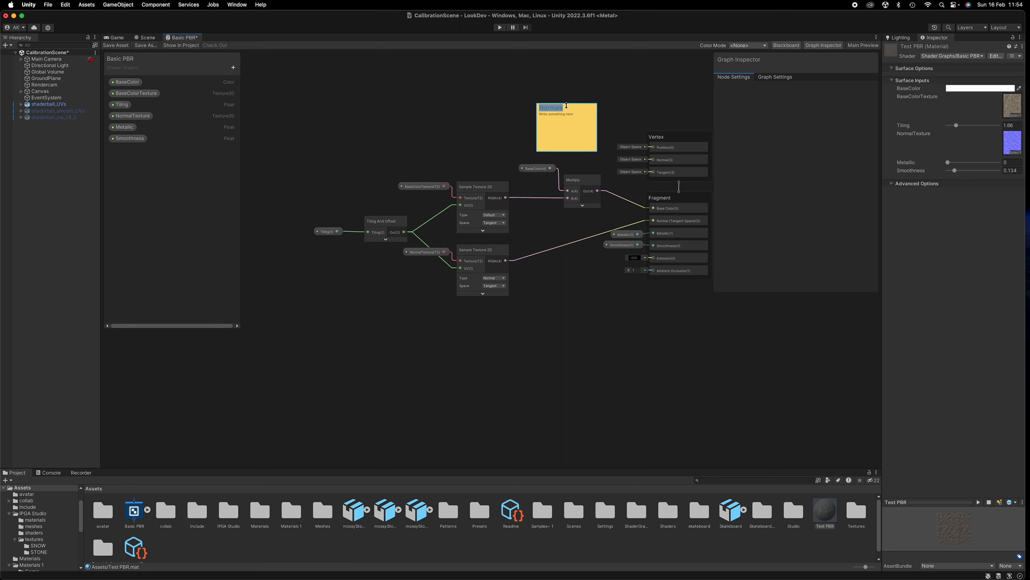